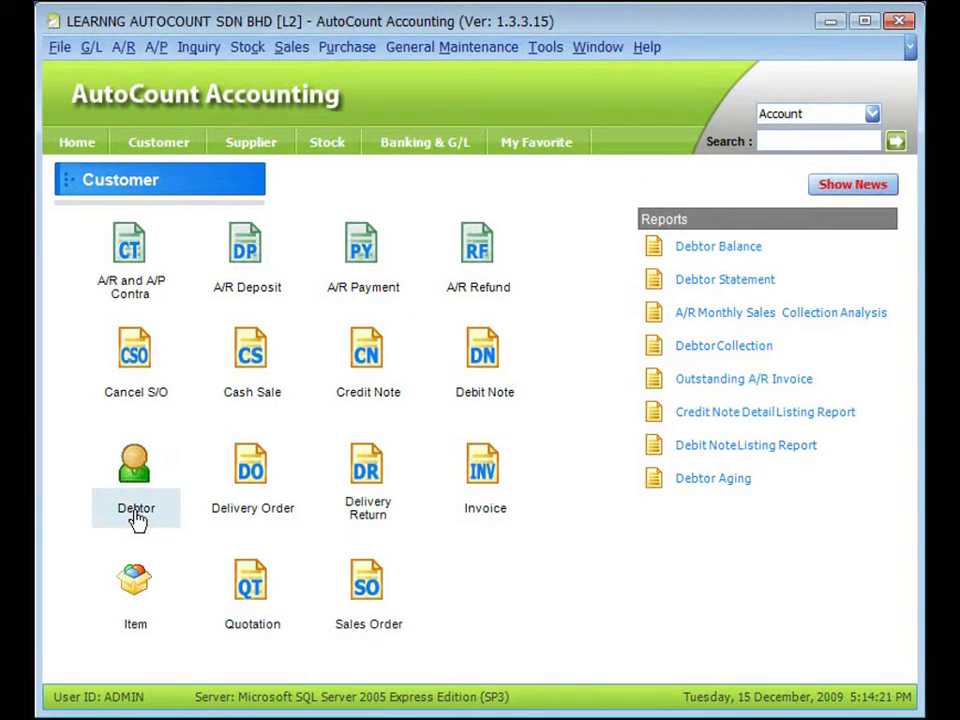
Open debtor maintenance and examine the control account choices in the account form of debtor BEST PHONE SDN BHD
{"action": "left_click", "coordinate": [137, 515]}
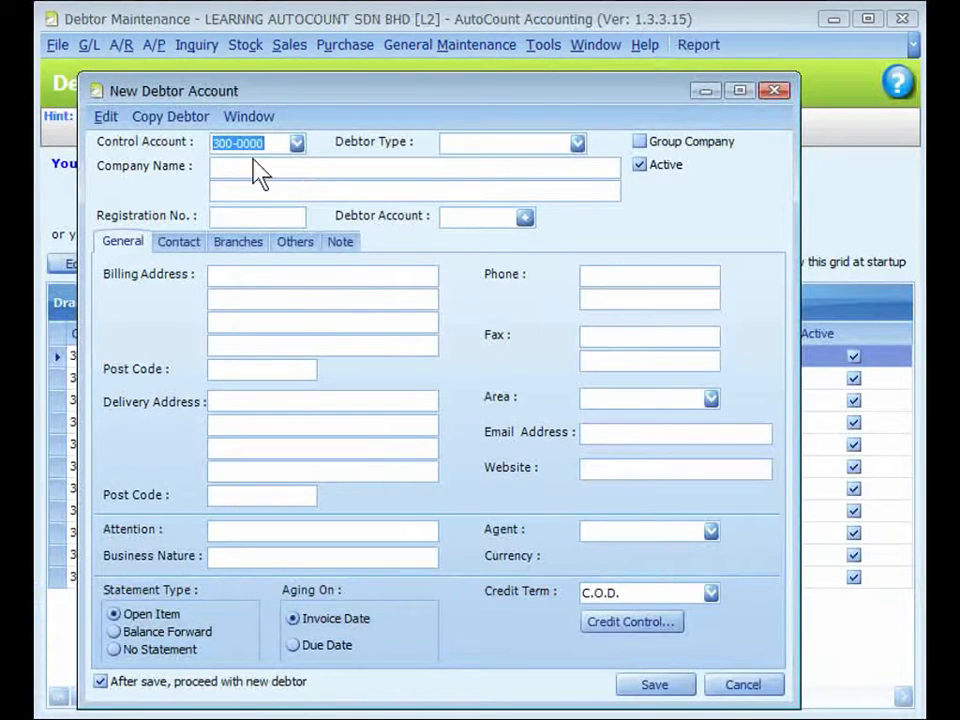
{"action": "left_click_drag", "start_coordinate": [310, 100], "coordinate": [326, 76]}
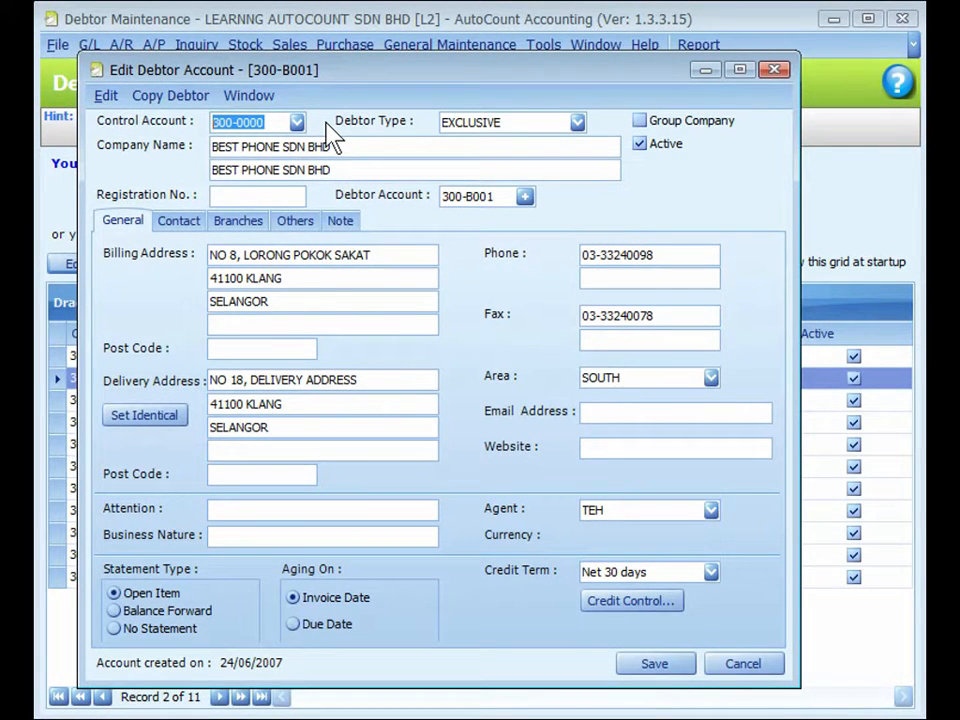
{"action": "left_click", "coordinate": [295, 122]}
{"action": "left_click", "coordinate": [295, 122]}
Review the debtor type choices in the debtor's form and the types defined in Debtor Type Maintenance
{"action": "left_click", "coordinate": [578, 123]}
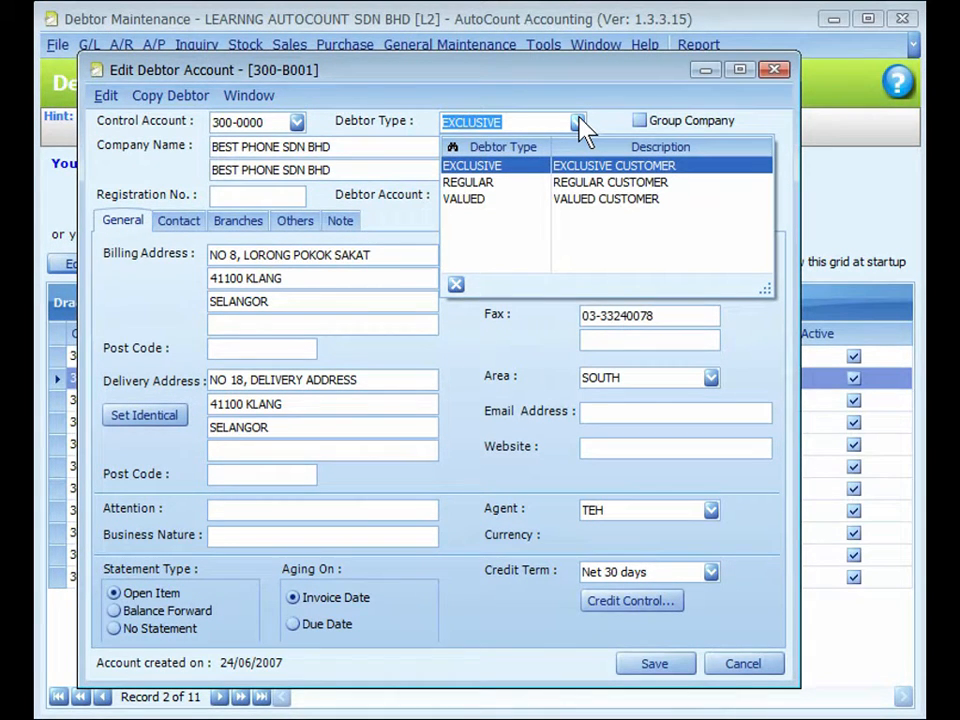
{"action": "left_click", "coordinate": [567, 101]}
{"action": "key", "text": "Escape"}
{"action": "left_click", "coordinate": [447, 53]}
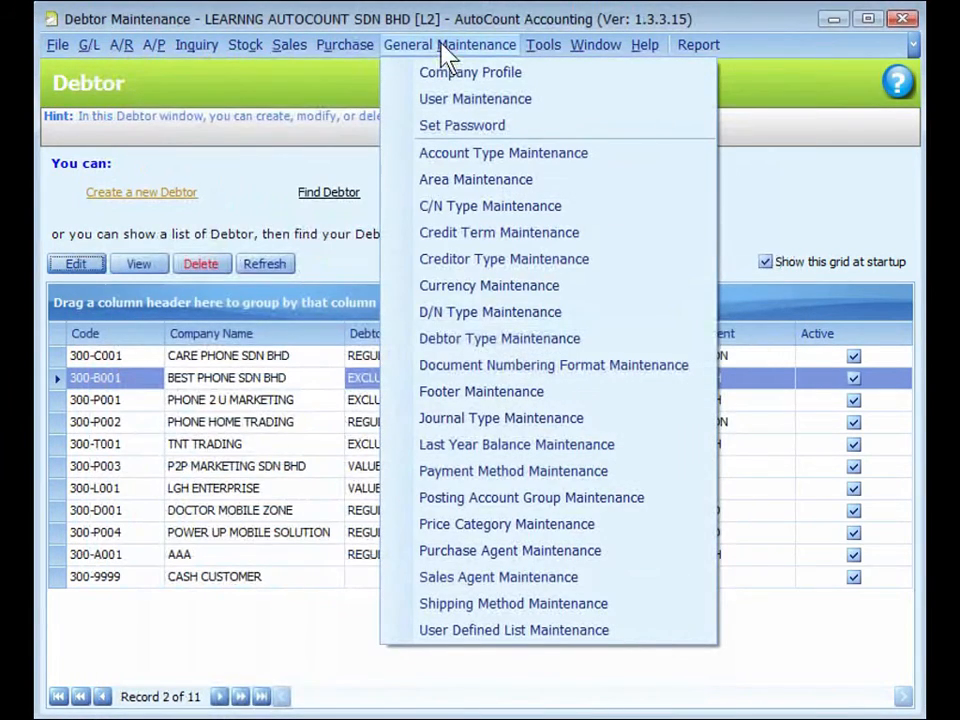
{"action": "left_click", "coordinate": [499, 340]}
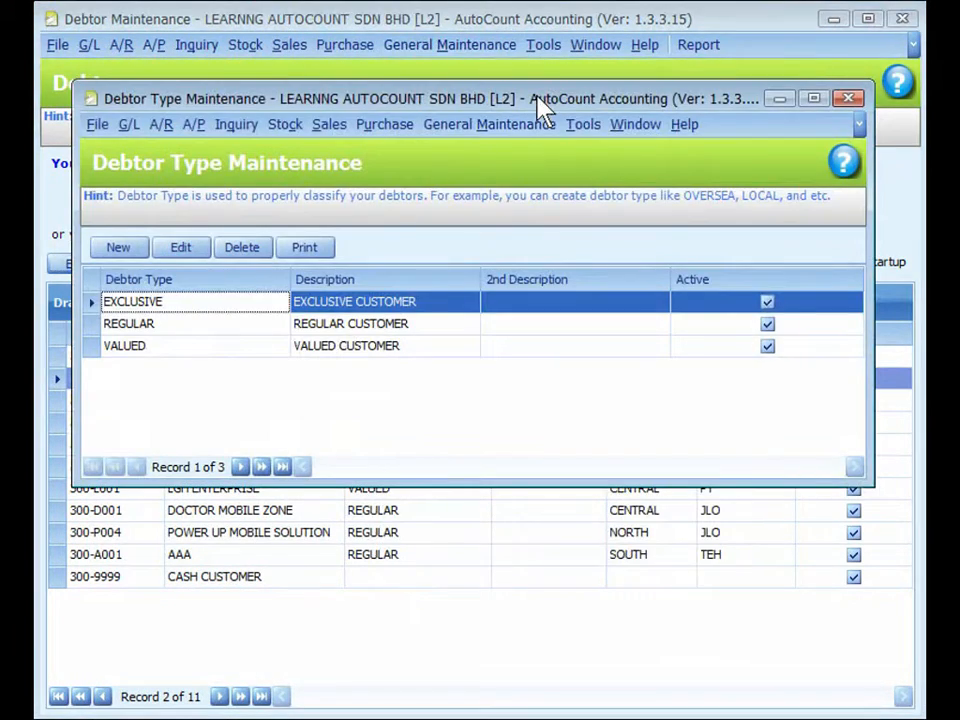
{"action": "left_click", "coordinate": [848, 97]}
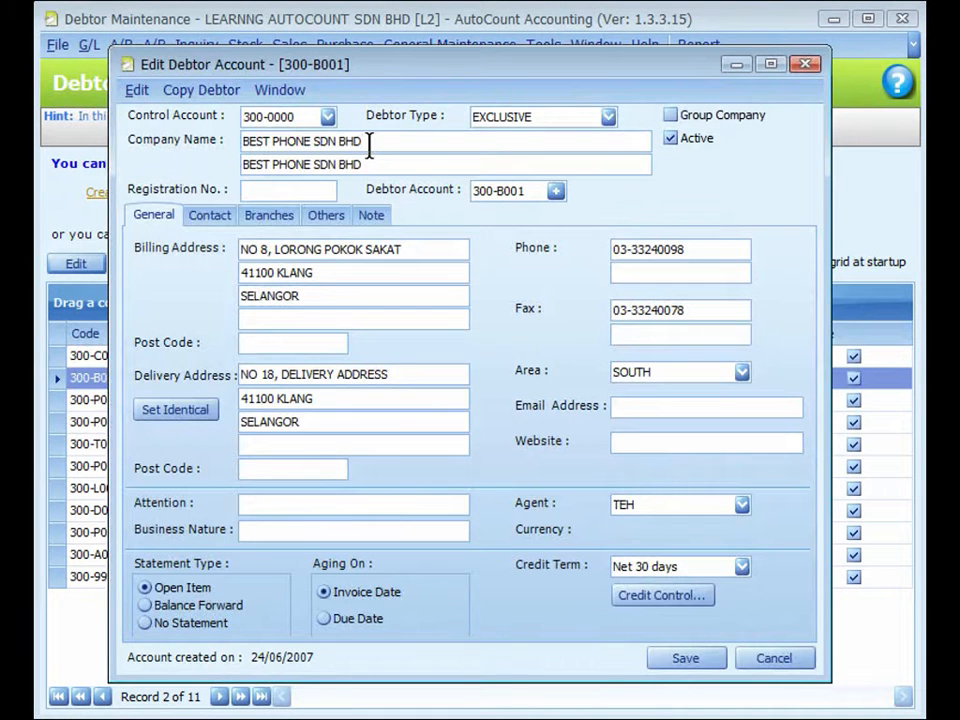
Examine the company name and registration number fields of debtor BEST PHONE SDN BHD
{"action": "left_click", "coordinate": [369, 146]}
{"action": "left_click", "coordinate": [308, 190]}
{"action": "left_click_drag", "start_coordinate": [490, 77], "coordinate": [490, 80]}
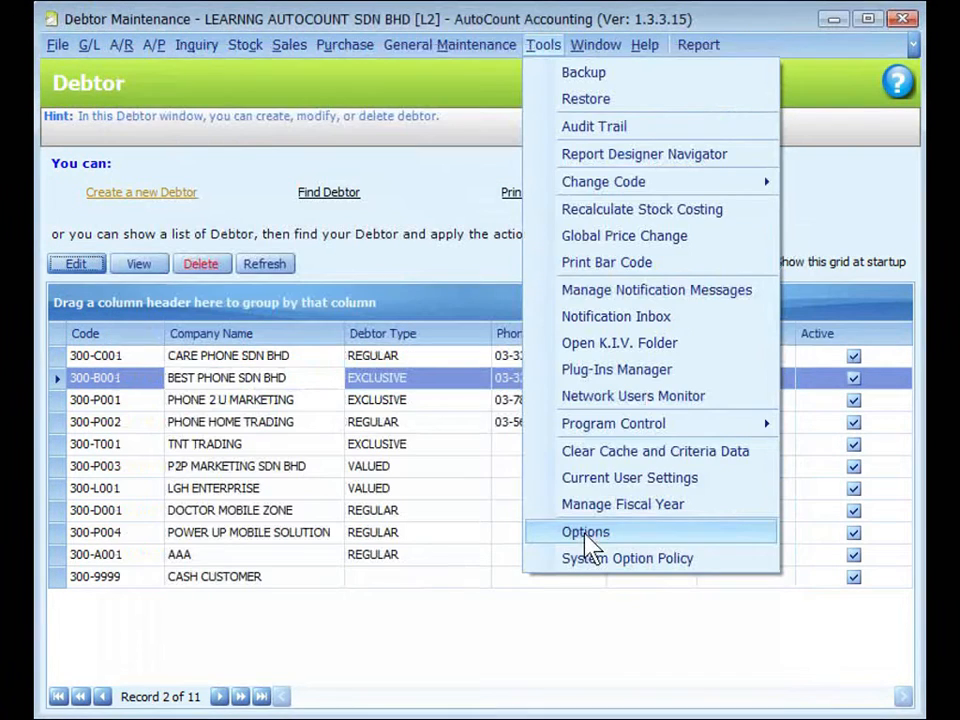
Open the program Options from debtor maintenance to view the settings
{"action": "left_click", "coordinate": [584, 532]}
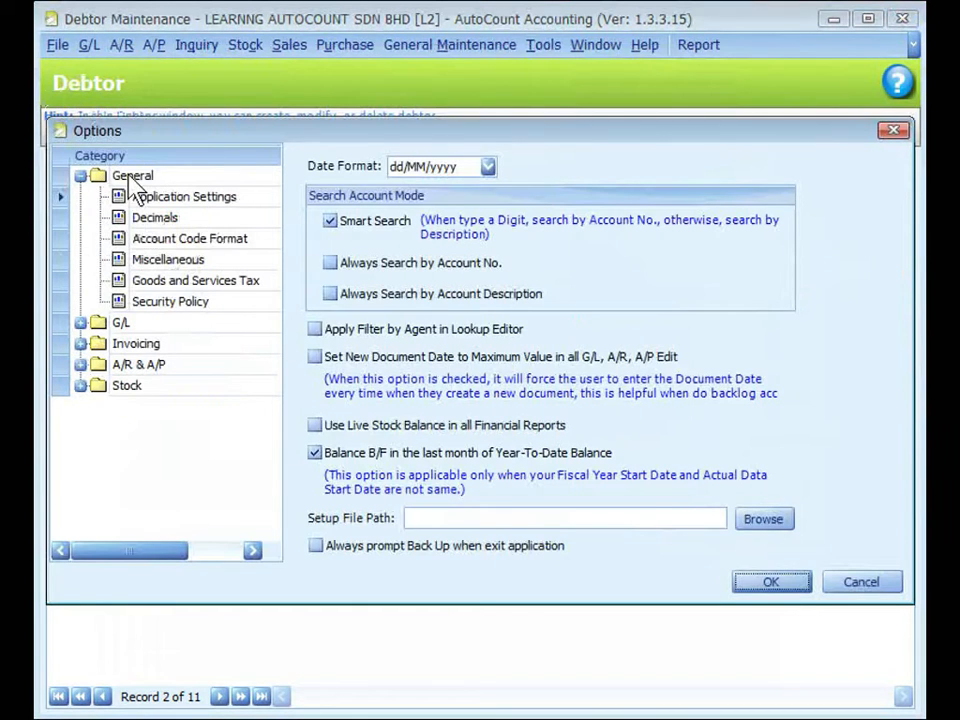
{"action": "left_click", "coordinate": [163, 238]}
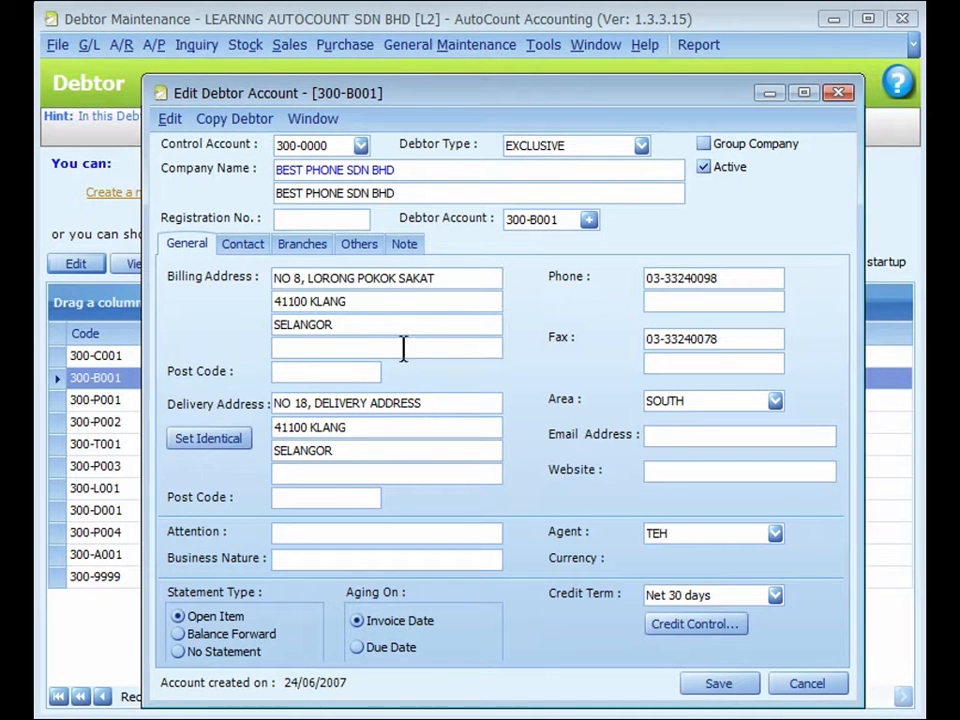
Review the area choices for the debtor and open Area Maintenance
{"action": "left_click", "coordinate": [775, 401]}
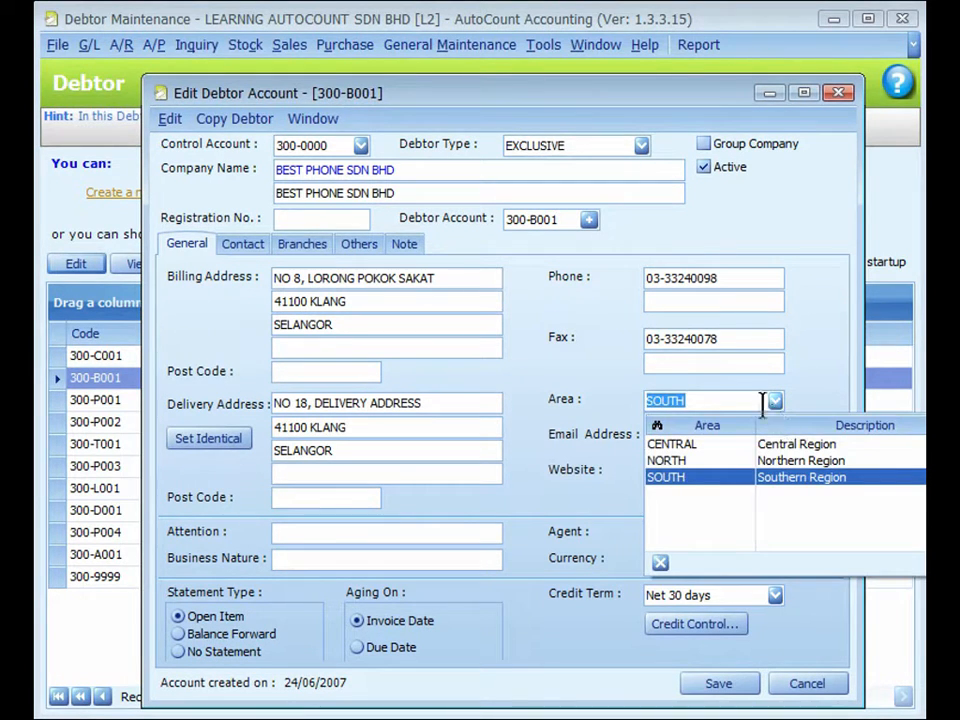
{"action": "left_click", "coordinate": [443, 48]}
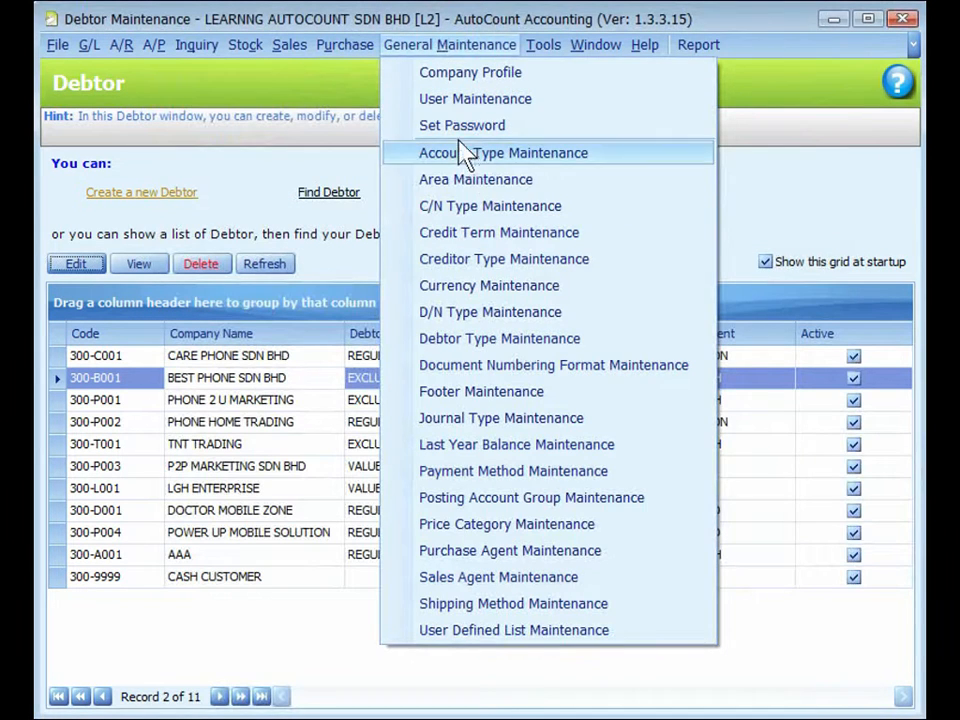
{"action": "left_click", "coordinate": [479, 182]}
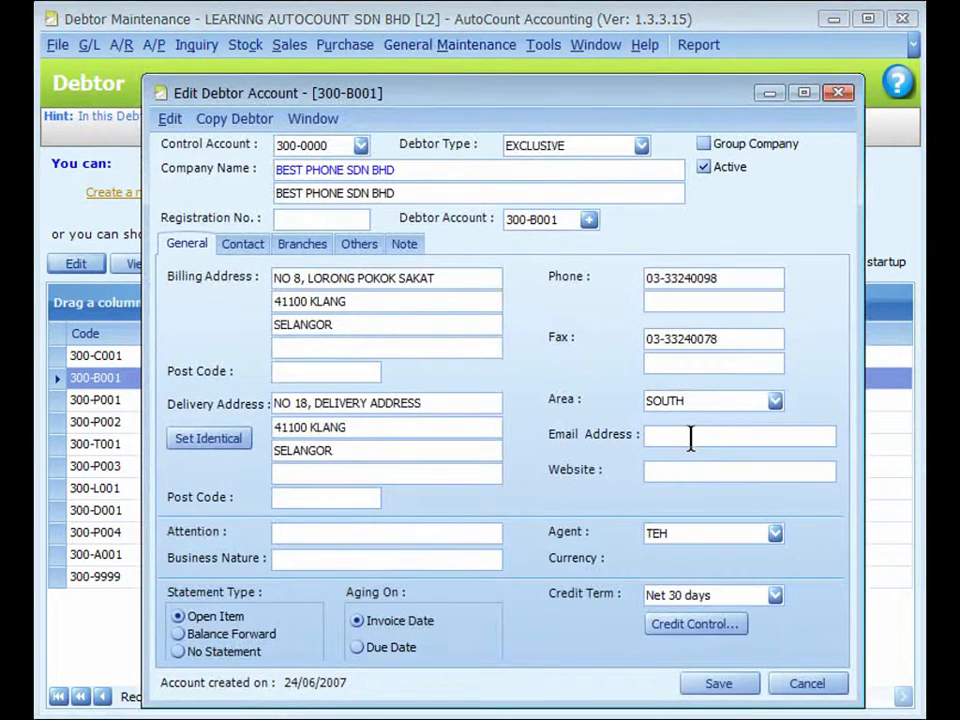
Examine the debtor's email address and business nature fields, and review the sales agent choices and related general maintenance options
{"action": "left_click", "coordinate": [690, 437]}
{"action": "left_click", "coordinate": [337, 563]}
{"action": "left_click", "coordinate": [775, 535]}
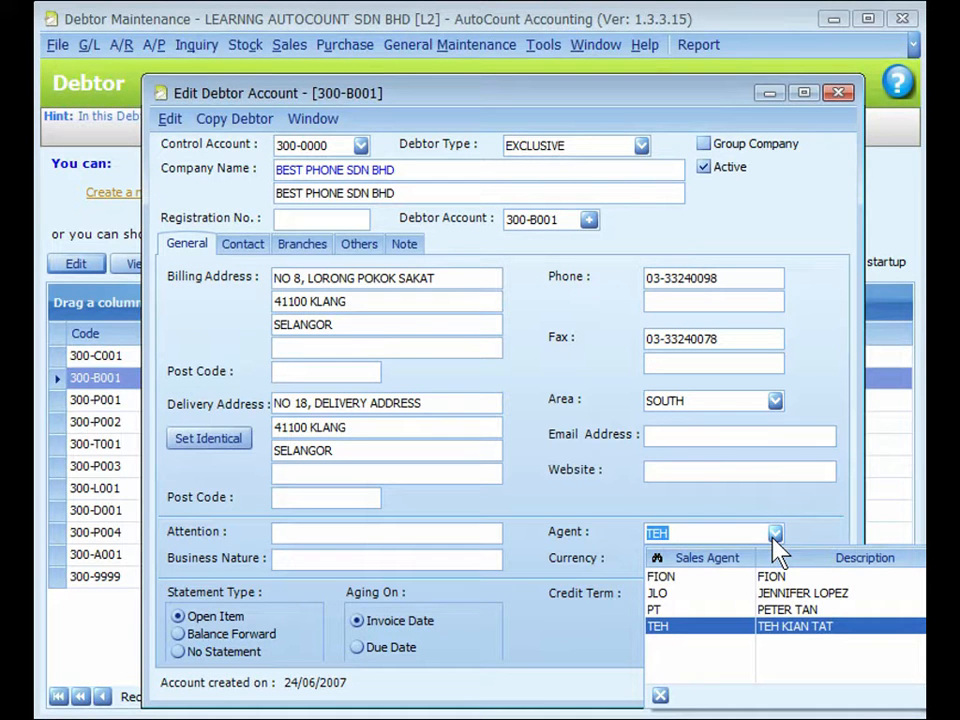
{"action": "left_click", "coordinate": [482, 52]}
{"action": "left_click", "coordinate": [482, 52]}
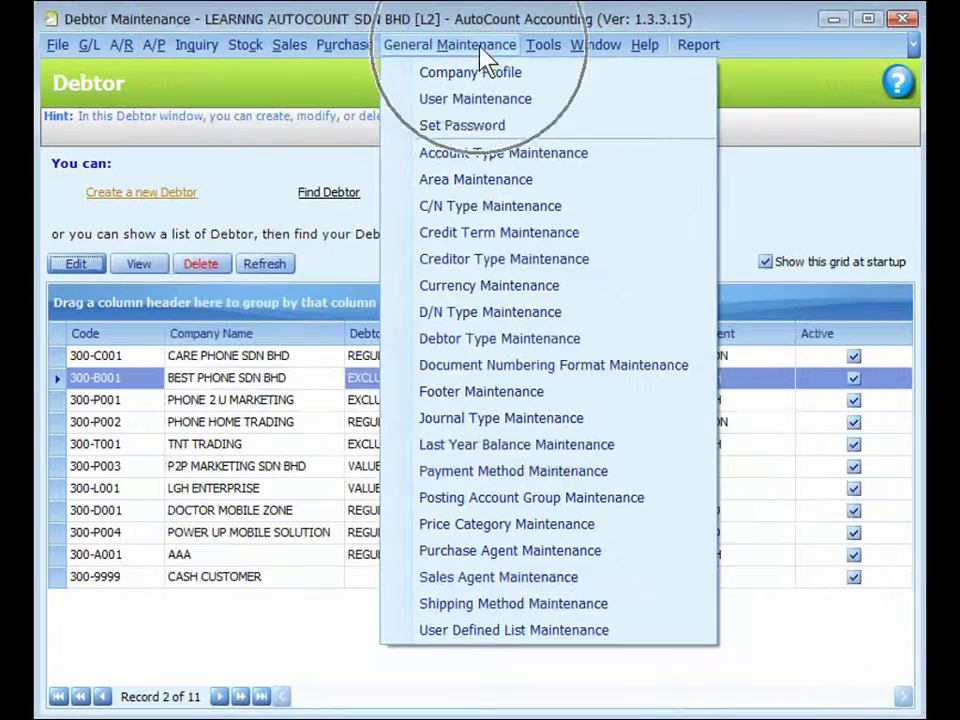
{"action": "left_click", "coordinate": [488, 180]}
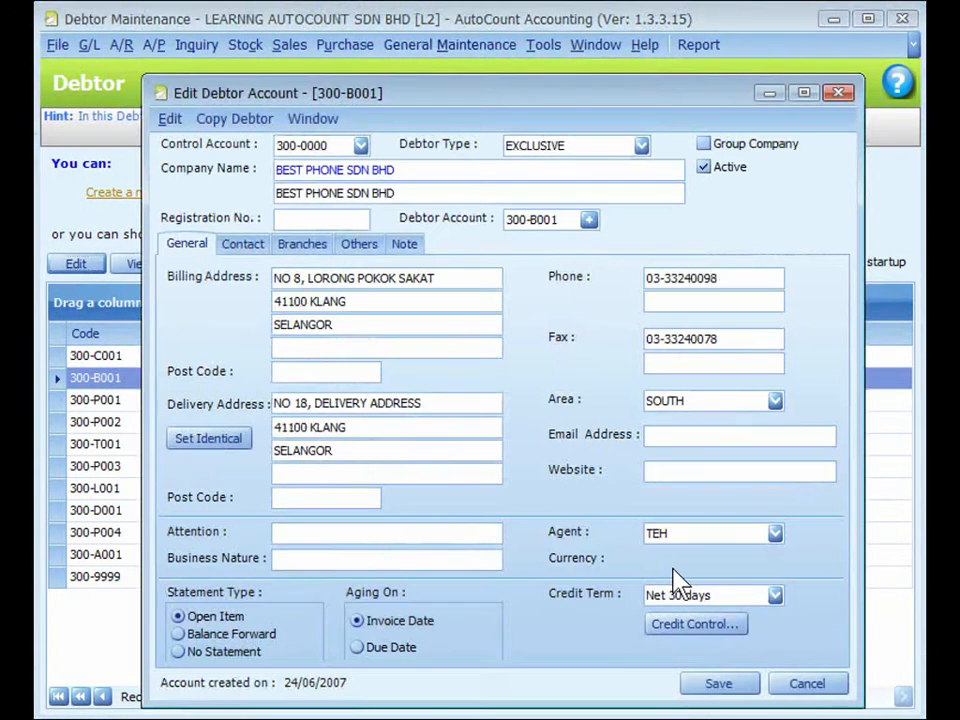
Examine the debtor's currency and statement type, and review the credit term choices and Credit Term Maintenance
{"action": "left_click", "coordinate": [673, 569]}
{"action": "left_click", "coordinate": [252, 614]}
{"action": "left_click", "coordinate": [775, 595]}
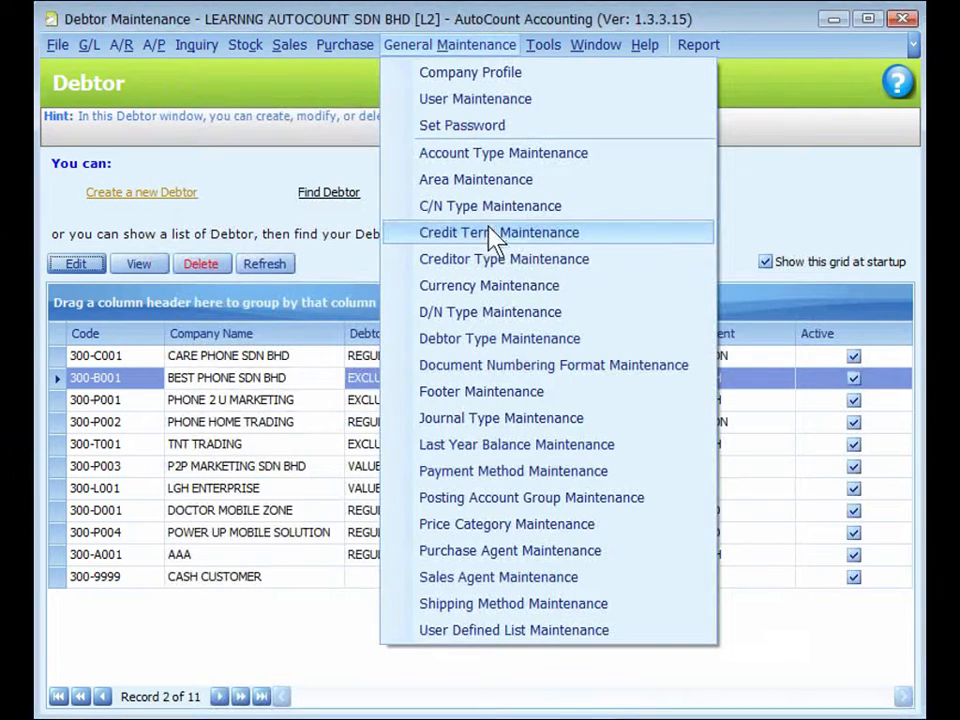
{"action": "left_click", "coordinate": [490, 234]}
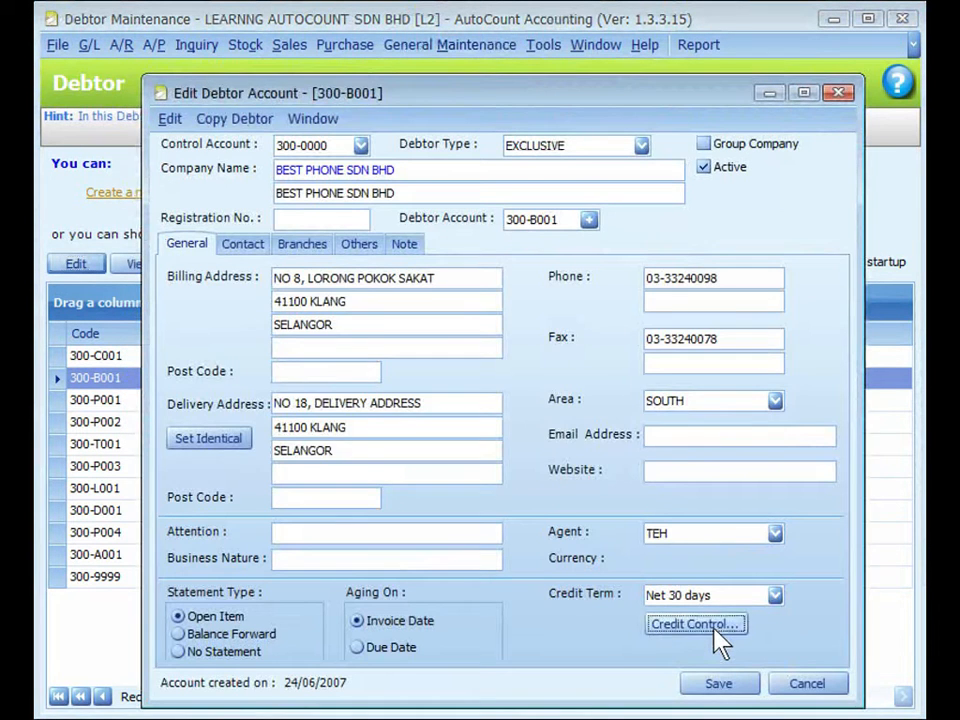
Open the debtor's credit control settings and examine the credit limit, overdue limit and document scope choices
{"action": "left_click", "coordinate": [716, 630]}
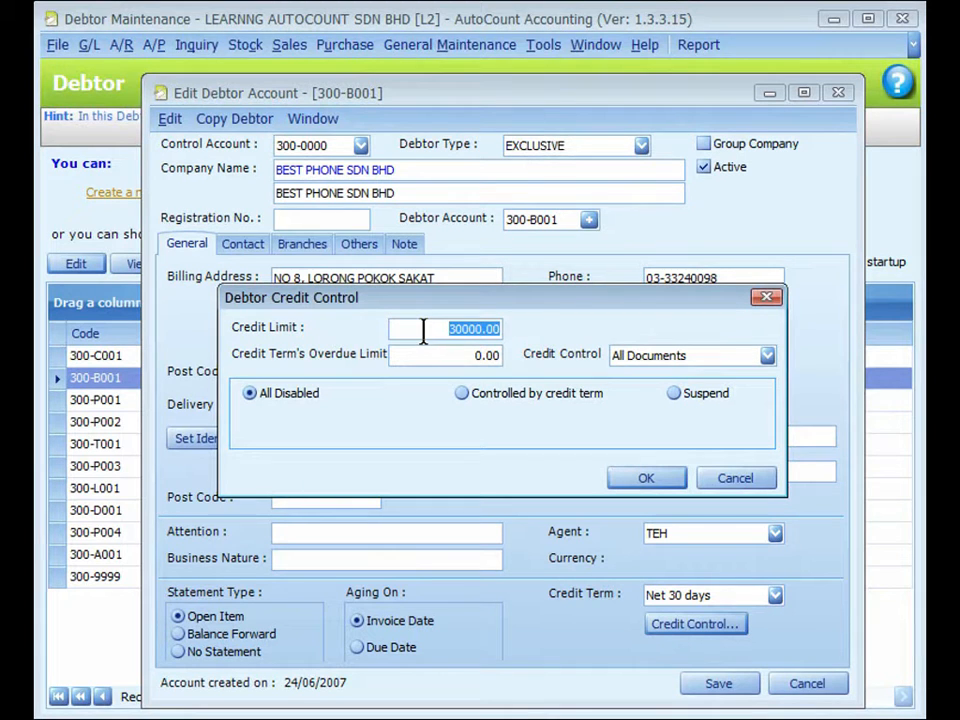
{"action": "left_click", "coordinate": [412, 360]}
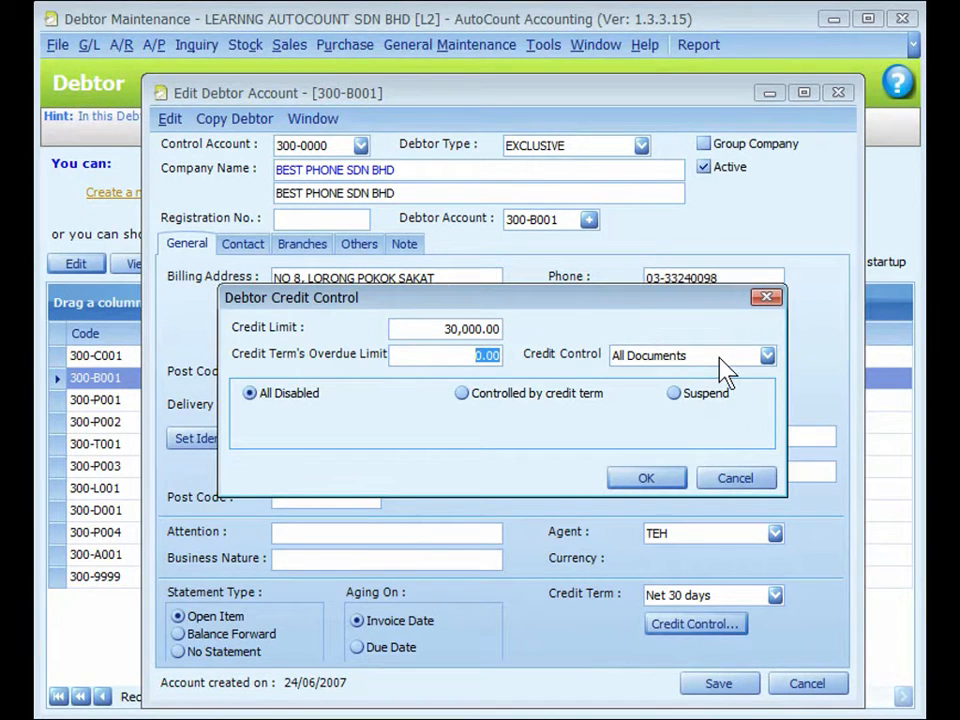
{"action": "left_click", "coordinate": [767, 356]}
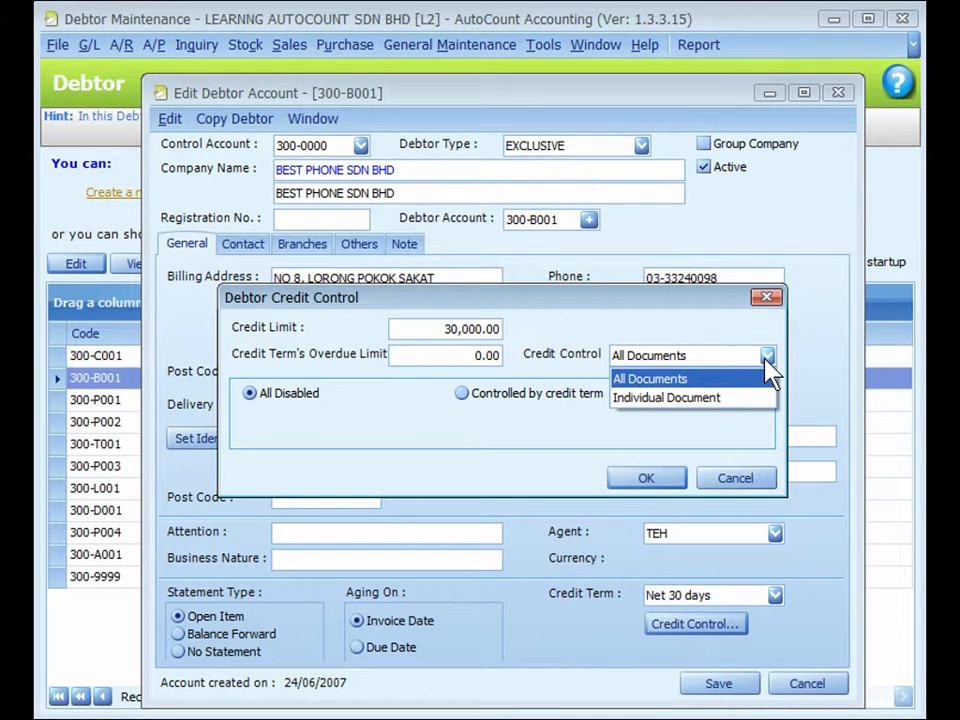
{"action": "left_click", "coordinate": [766, 360]}
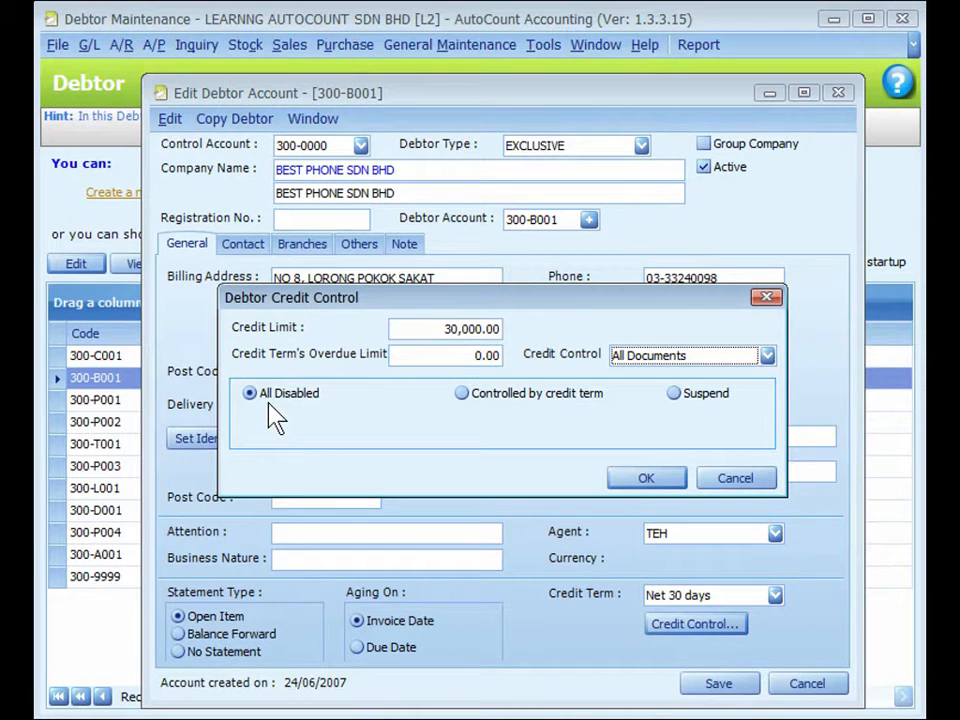
Set the debtor's credit control to Controlled by credit term and review the actions for exceeding the credit limit and overdue limit
{"action": "left_click", "coordinate": [461, 393]}
{"action": "left_click", "coordinate": [443, 422]}
{"action": "left_click", "coordinate": [442, 422]}
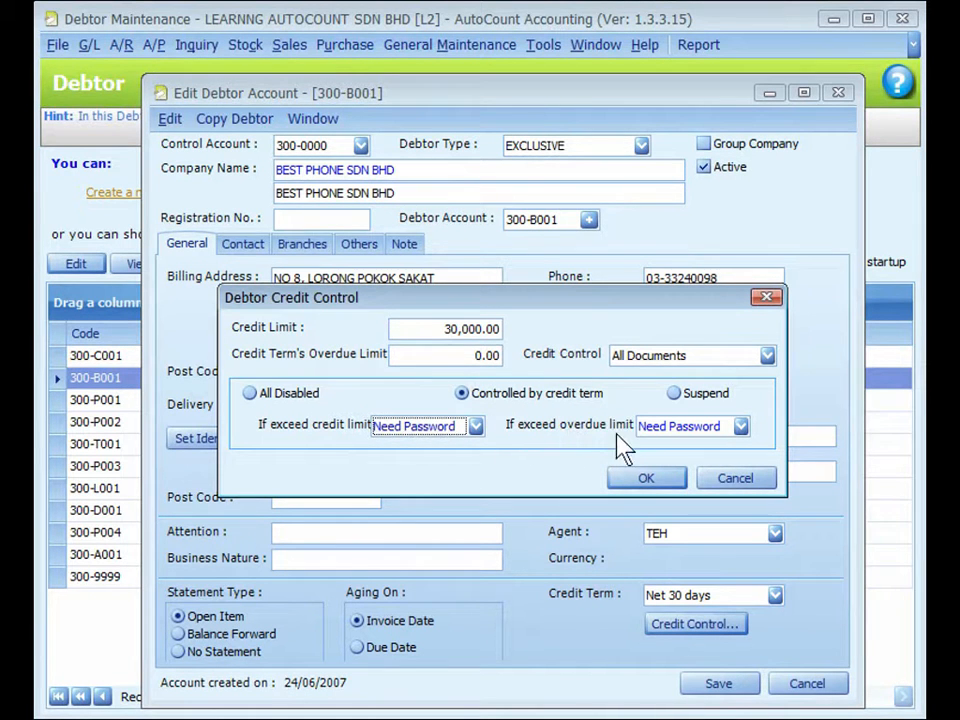
{"action": "left_click", "coordinate": [475, 426]}
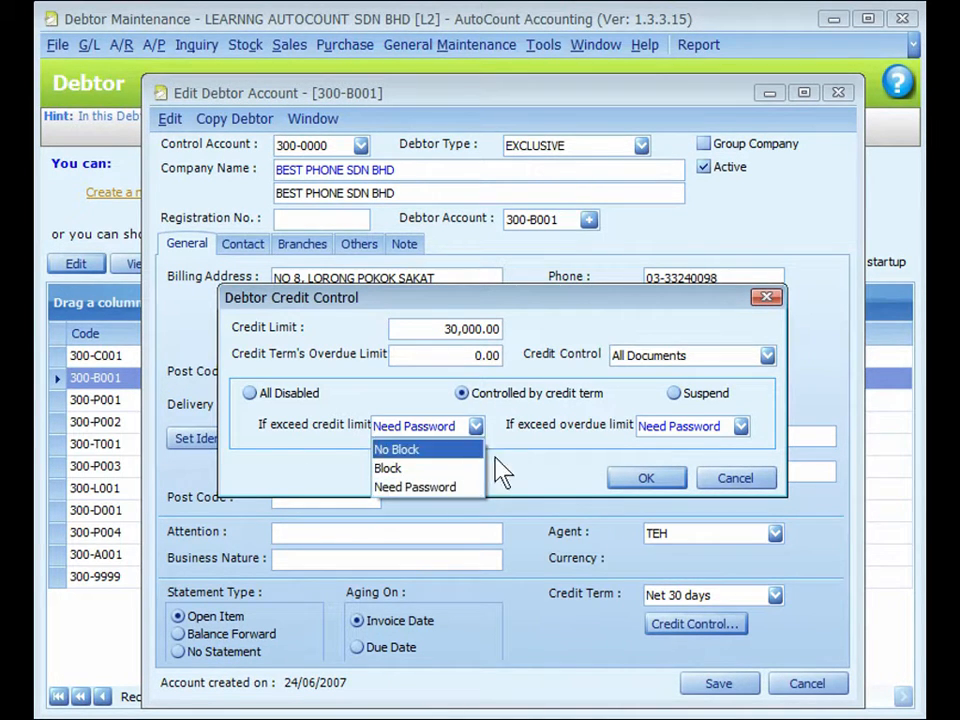
{"action": "left_click", "coordinate": [497, 454]}
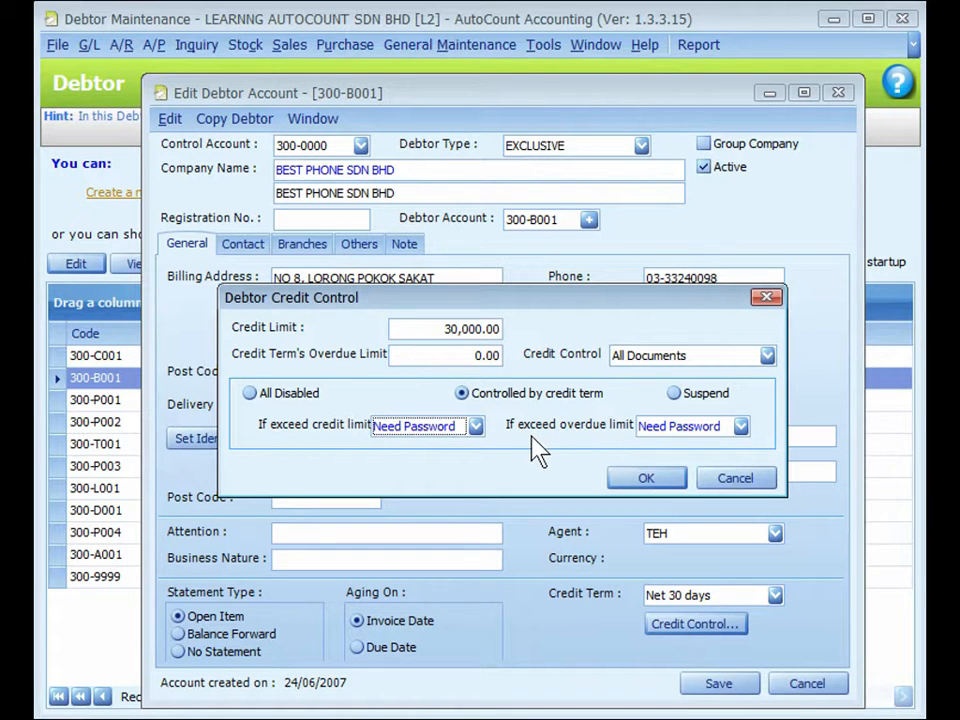
{"action": "left_click", "coordinate": [700, 426]}
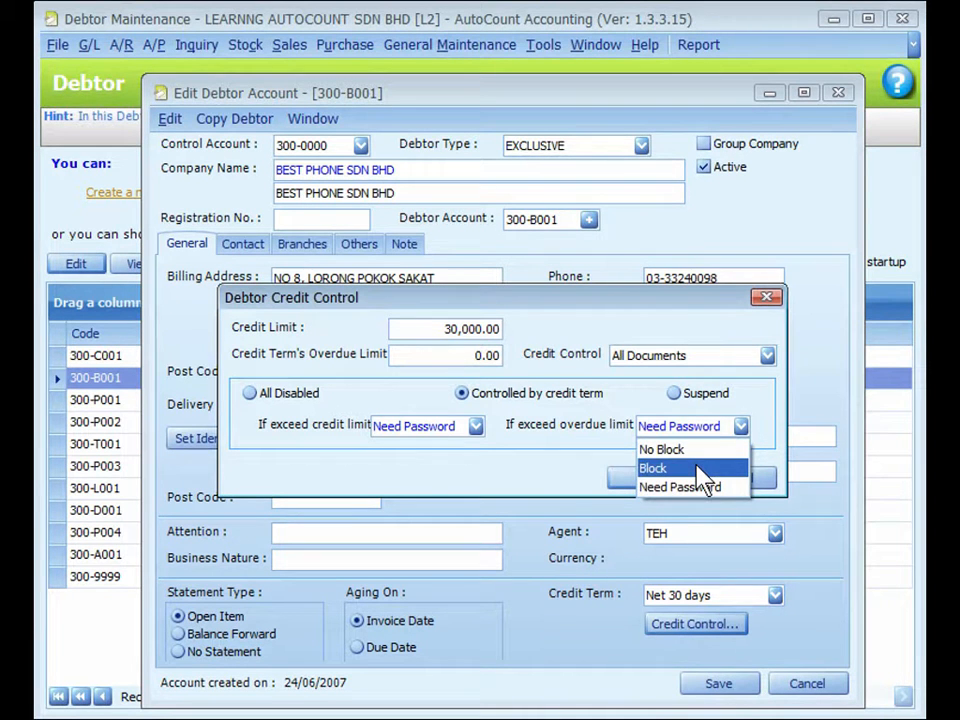
Try suspending the debtor with credit control set to Individual Document, and recheck the credit control settings without making further changes
{"action": "left_click", "coordinate": [674, 393]}
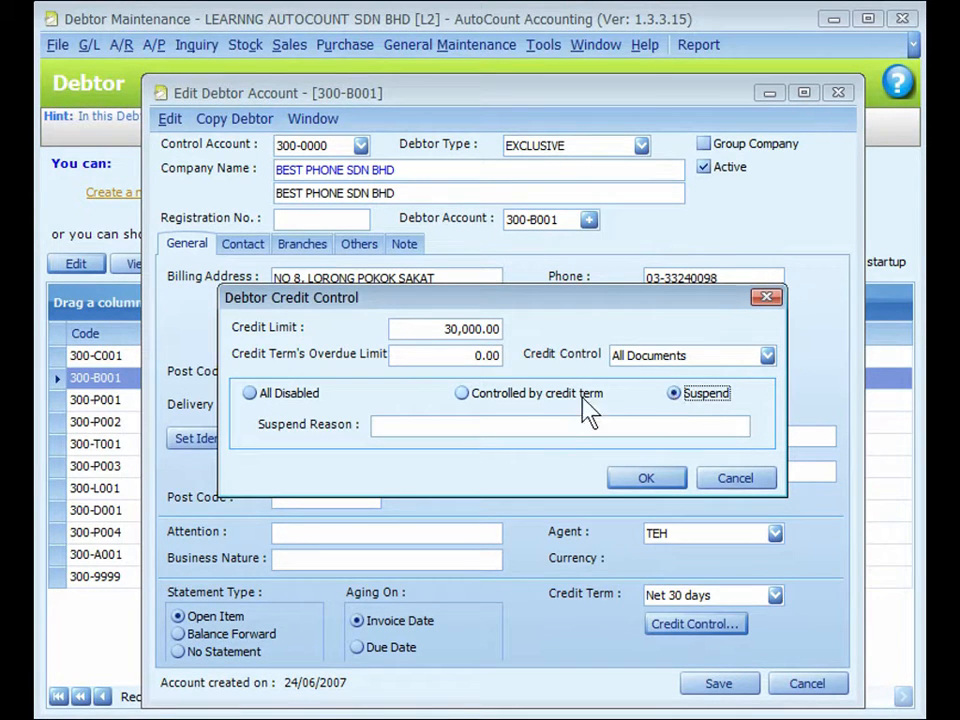
{"action": "left_click", "coordinate": [531, 427]}
{"action": "left_click", "coordinate": [757, 358]}
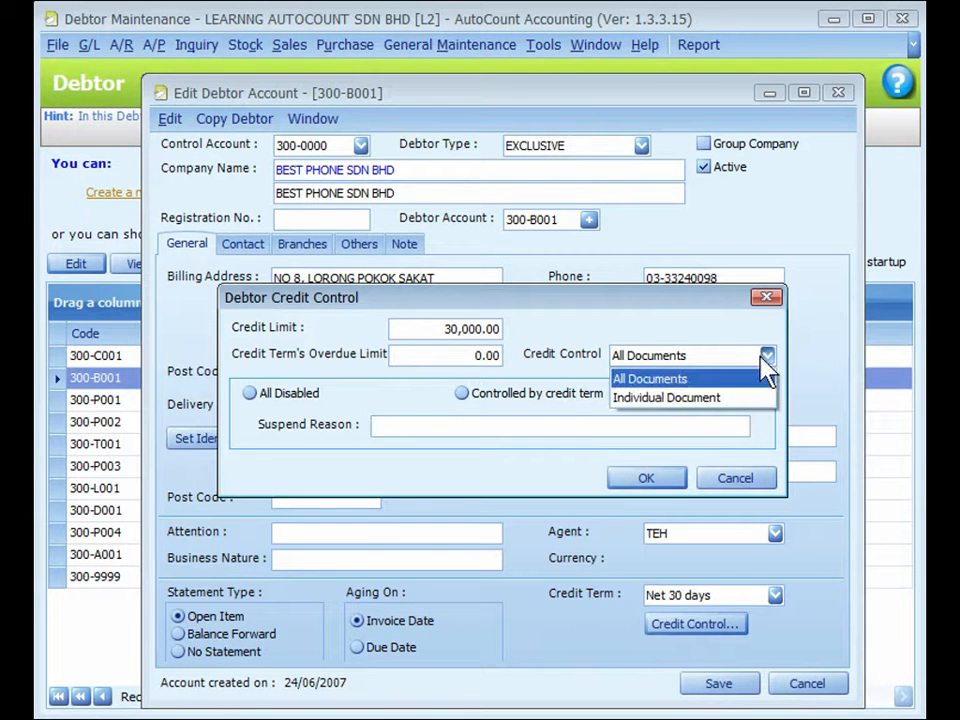
{"action": "left_click", "coordinate": [695, 400]}
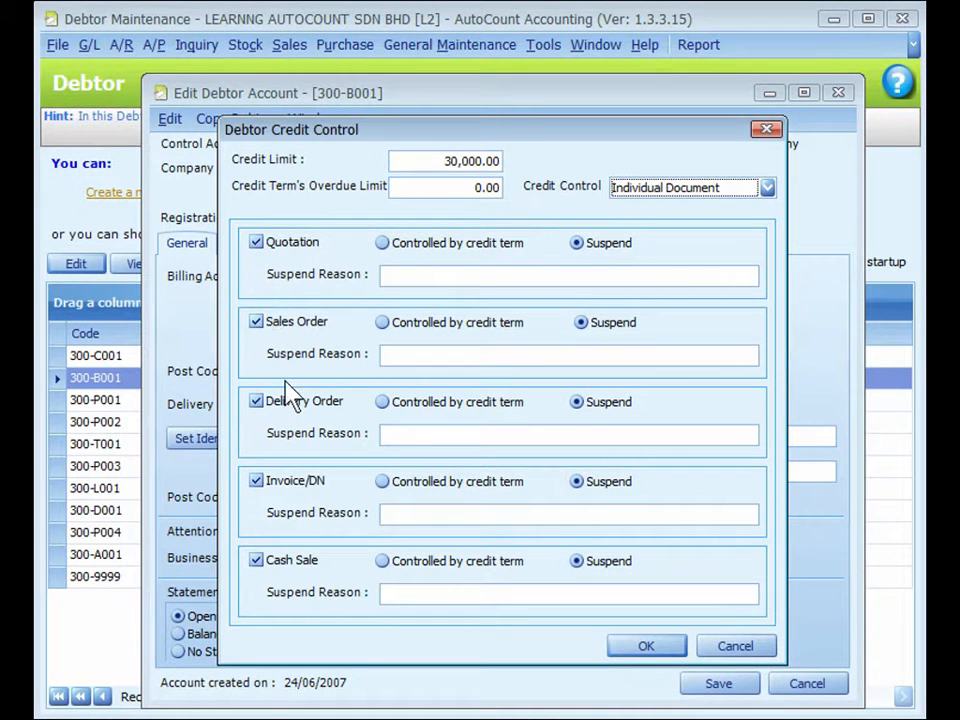
{"action": "left_click", "coordinate": [672, 654]}
{"action": "left_click", "coordinate": [695, 623]}
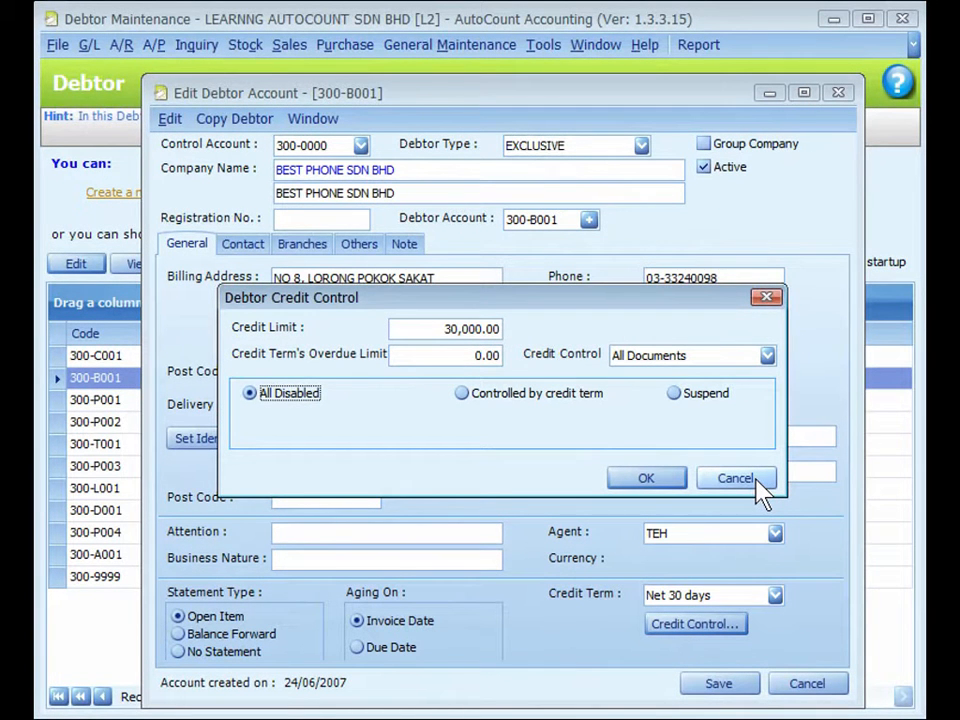
{"action": "left_click", "coordinate": [735, 479]}
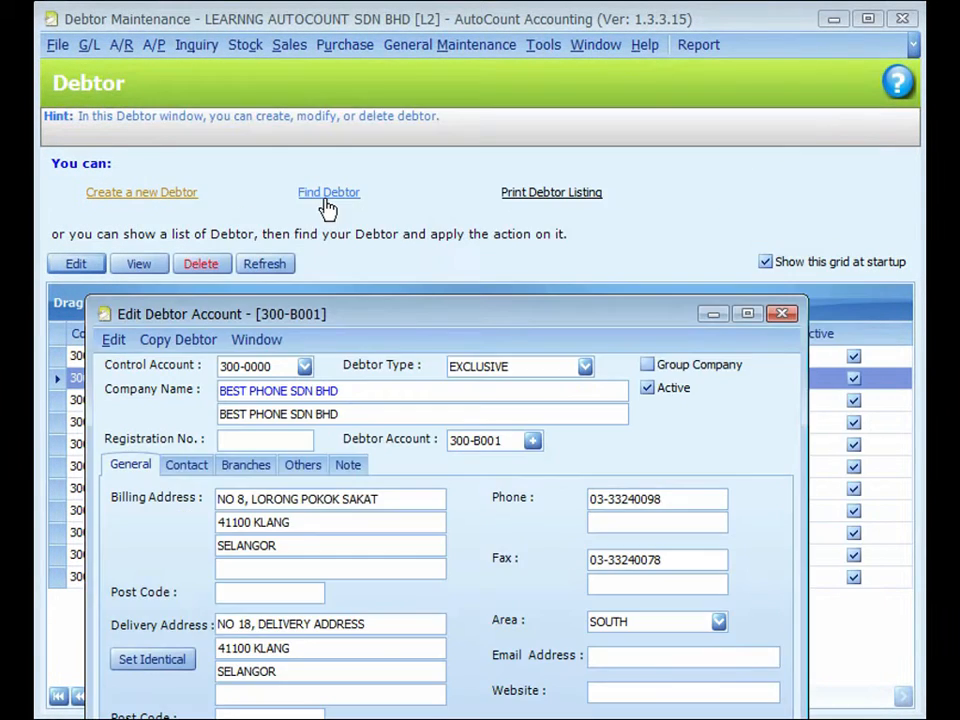
Search for all debtors, select BEST PHONE SDN BHD, PHONE 2 U MARKETING and PHONE HOME TRADING, and open their shared credit control settings
{"action": "left_click", "coordinate": [326, 200]}
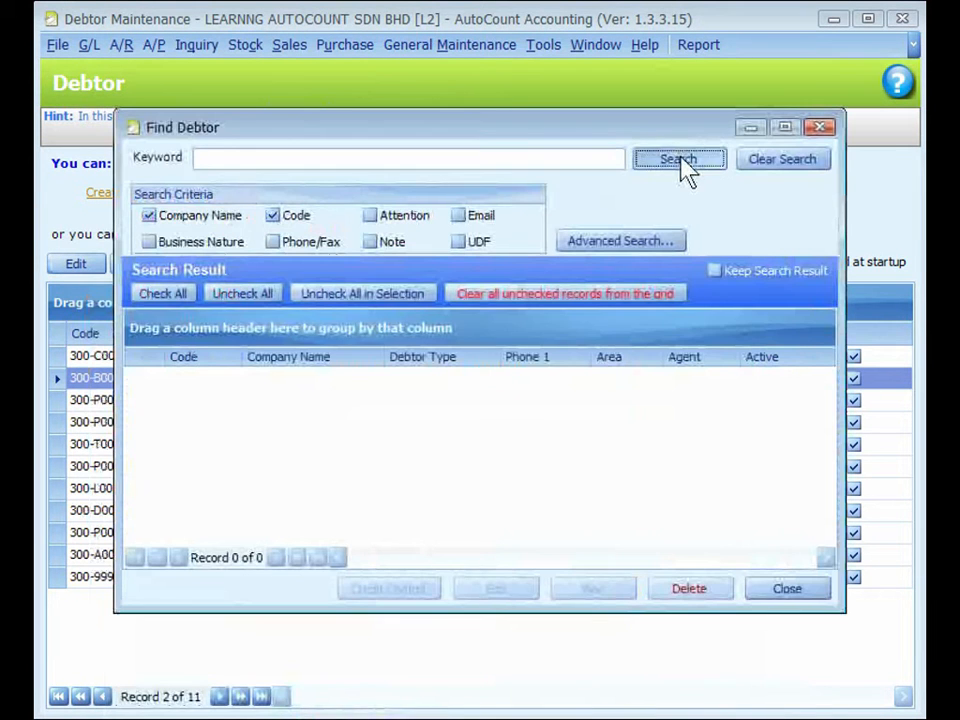
{"action": "left_click", "coordinate": [682, 158]}
{"action": "left_click", "coordinate": [153, 404]}
{"action": "left_click", "coordinate": [153, 425]}
{"action": "left_click", "coordinate": [153, 447]}
{"action": "left_click", "coordinate": [393, 603]}
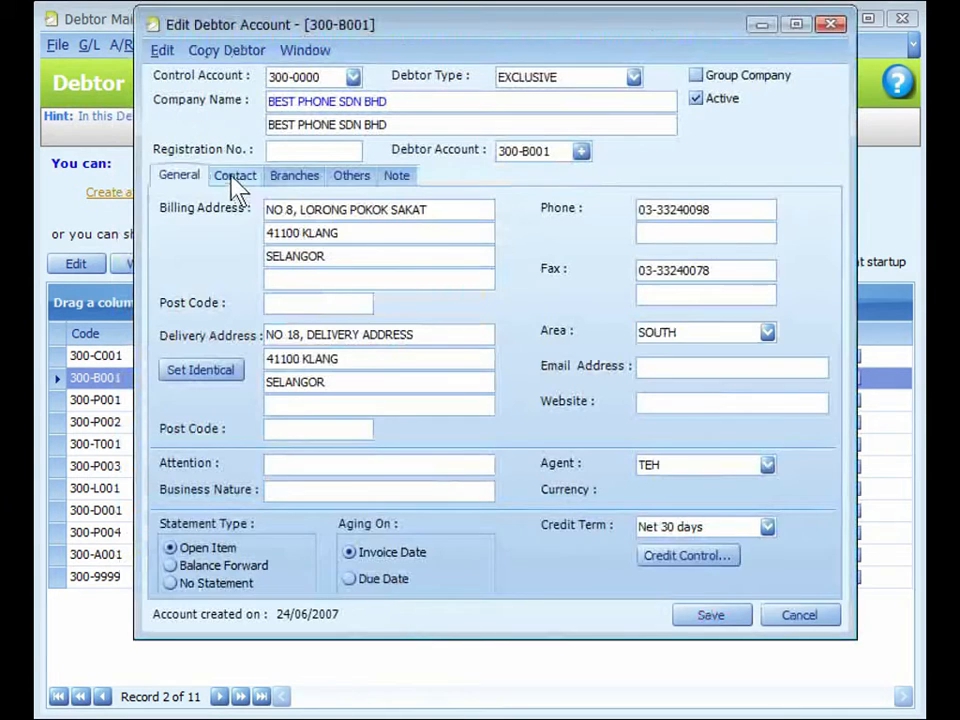
Examine a blank new contact entry in BEST PHONE SDN BHD's contact records, and view the debtor's branch records
{"action": "left_click", "coordinate": [233, 181]}
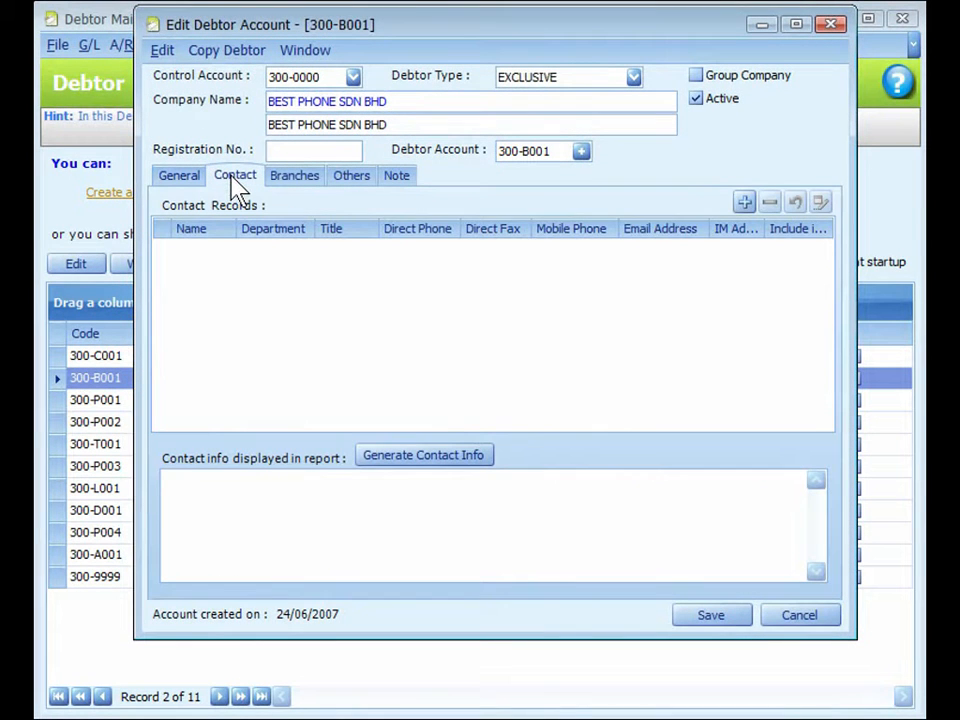
{"action": "left_click", "coordinate": [744, 204]}
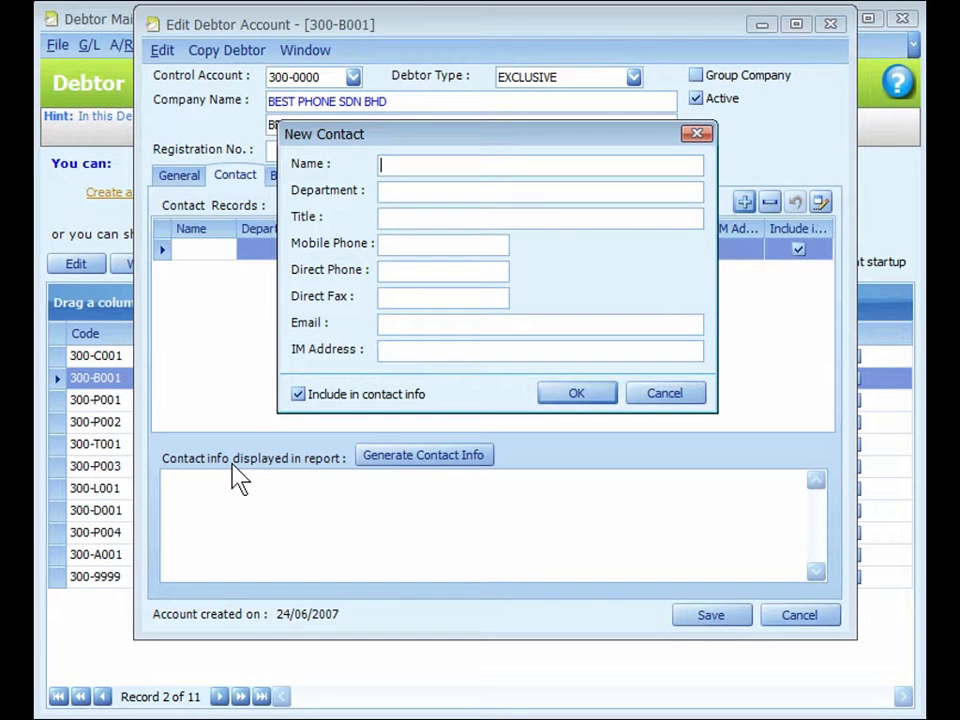
{"action": "key", "text": "ctrl"}
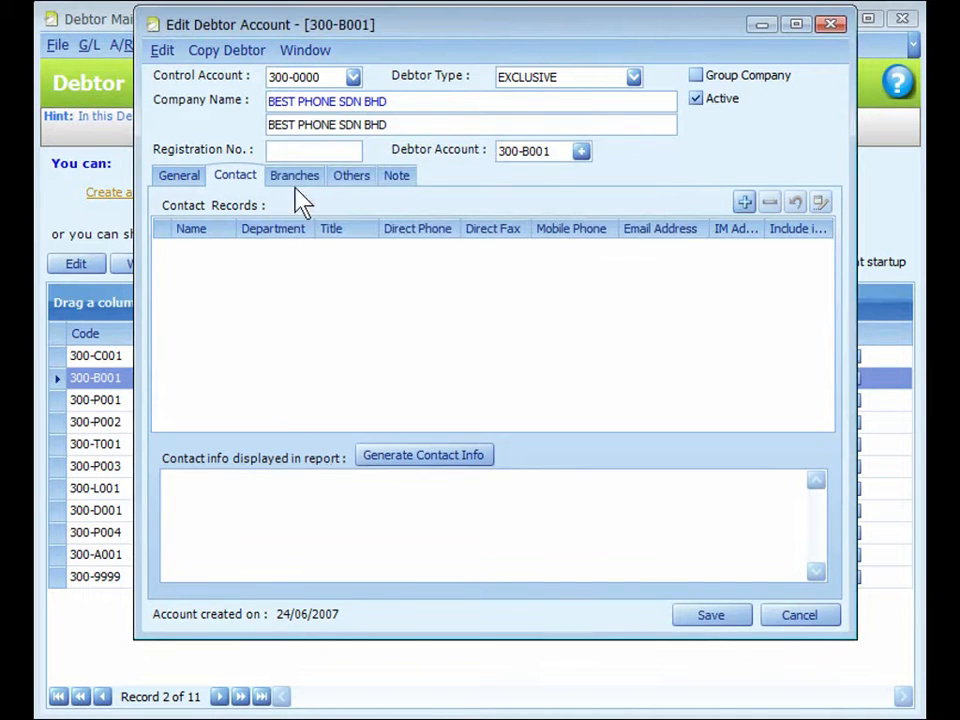
{"action": "left_click", "coordinate": [295, 180]}
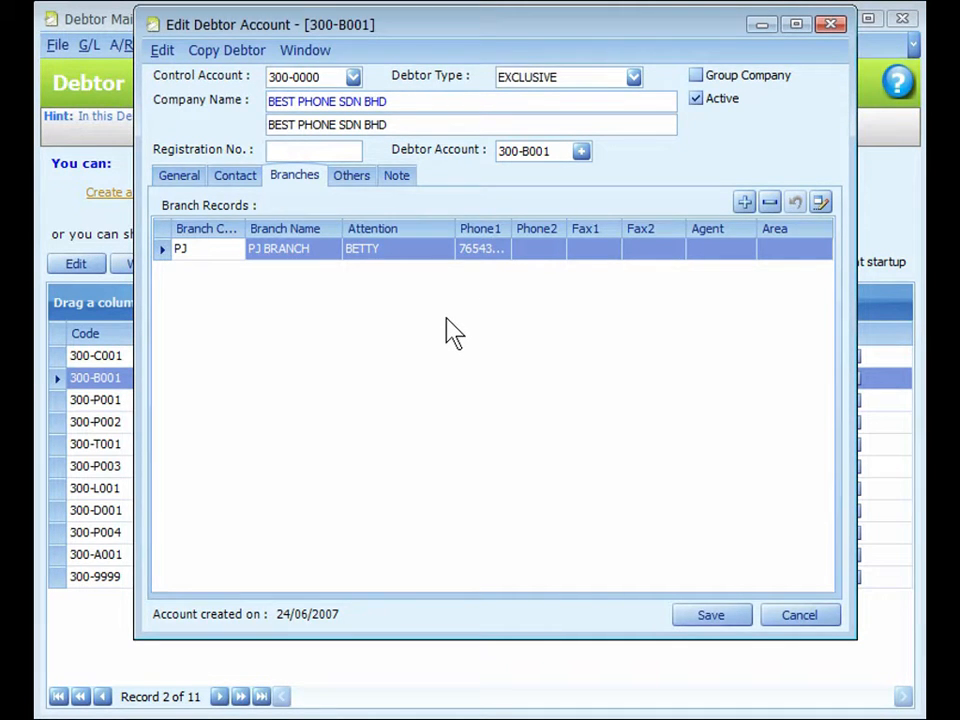
Review the debtor's other details, including the sales tax exemption expiry date, the price category and the available account groups
{"action": "left_click", "coordinate": [349, 179]}
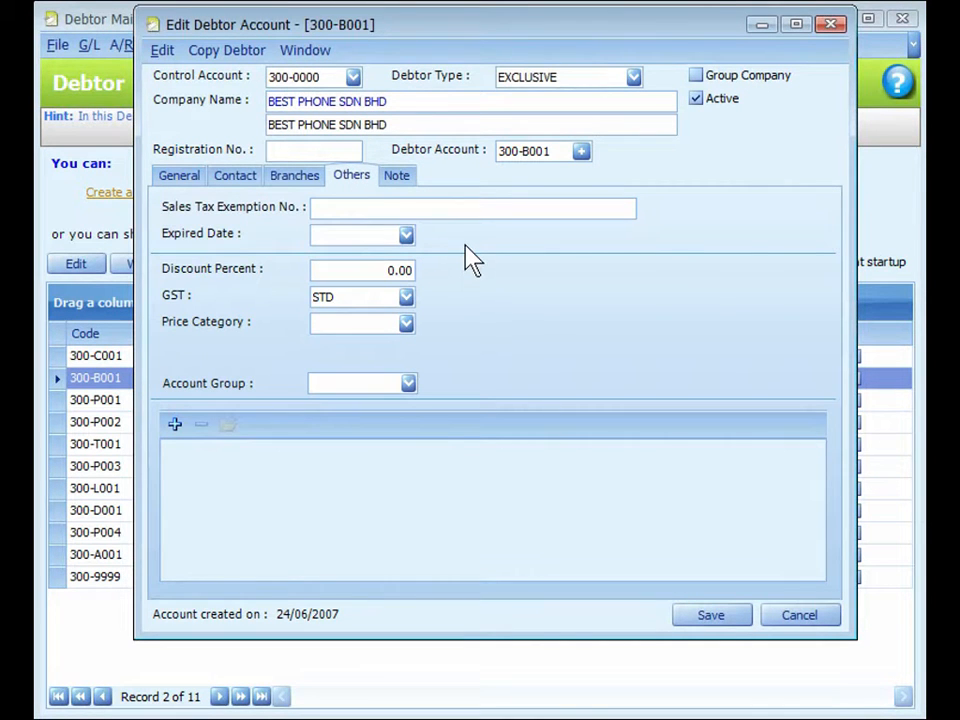
{"action": "left_click", "coordinate": [358, 237]}
{"action": "key", "text": "ctrl"}
{"action": "left_click", "coordinate": [372, 335]}
{"action": "left_click", "coordinate": [408, 384]}
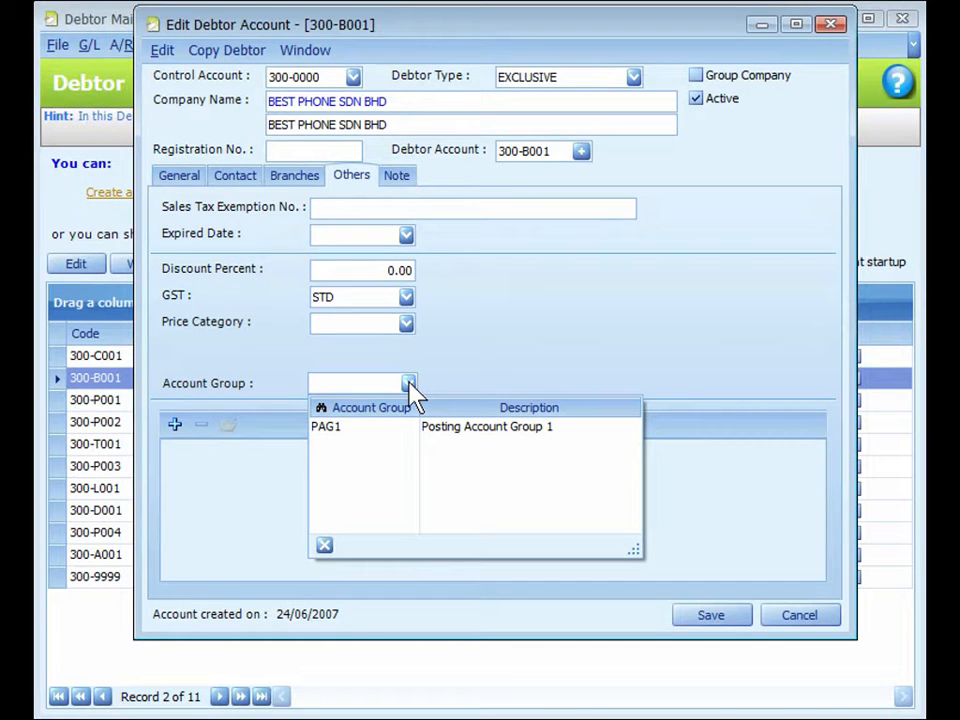
Examine the file selection for linking external files to the debtor without adding any, and view the debtor's blank note
{"action": "left_click", "coordinate": [175, 425]}
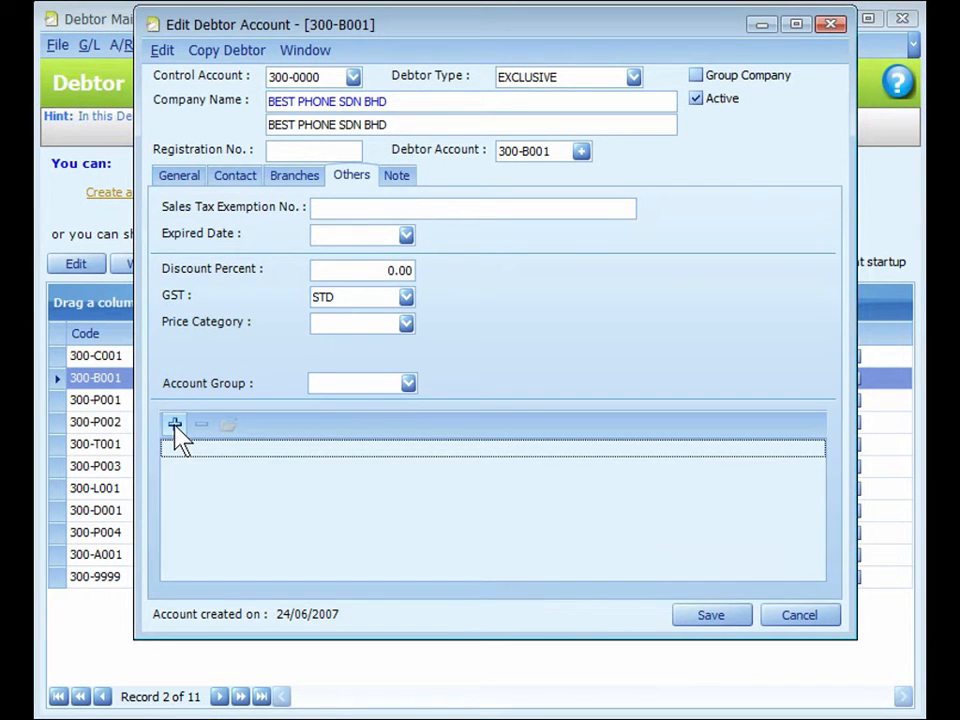
{"action": "left_click", "coordinate": [174, 425]}
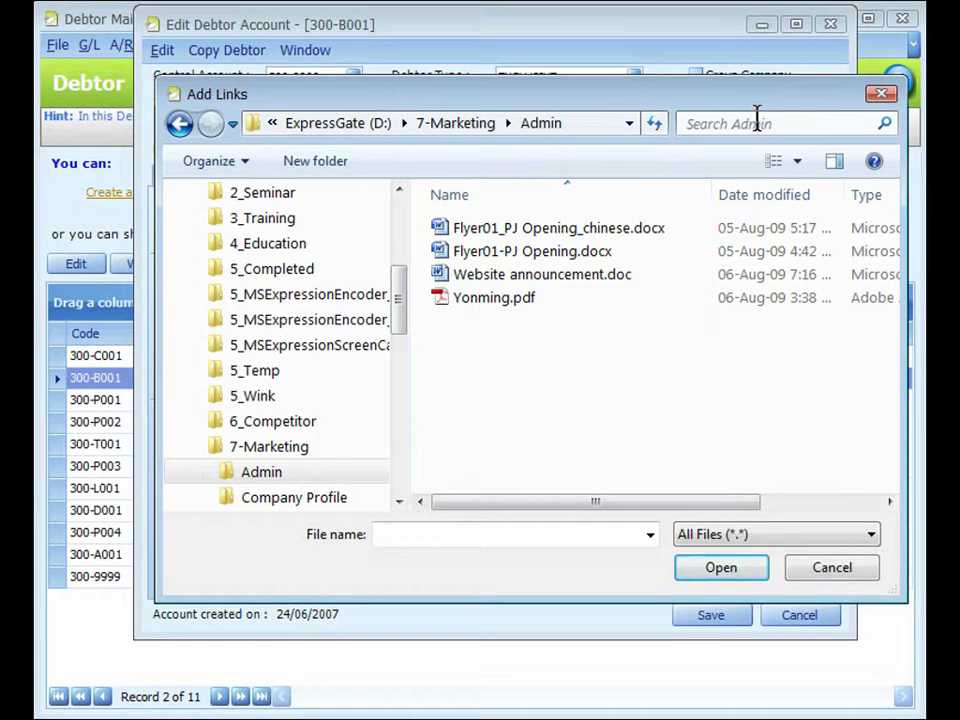
{"action": "key", "text": "Escape"}
{"action": "left_click", "coordinate": [402, 180]}
{"action": "left_click", "coordinate": [377, 317]}
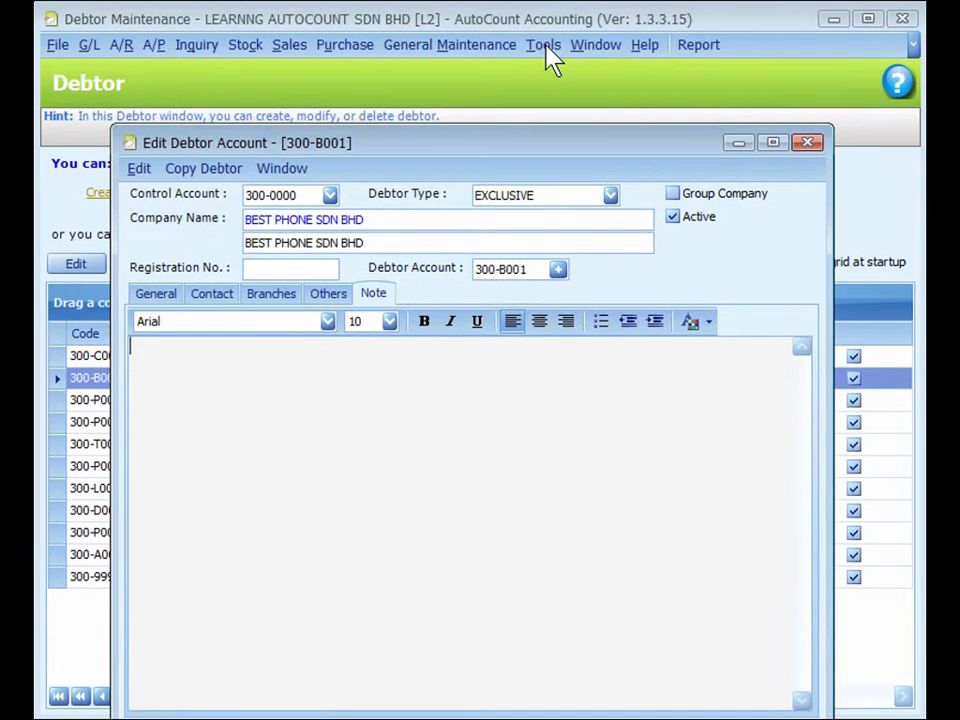
Open the program options and examine the settings in the Invoicing category
{"action": "left_click", "coordinate": [551, 58]}
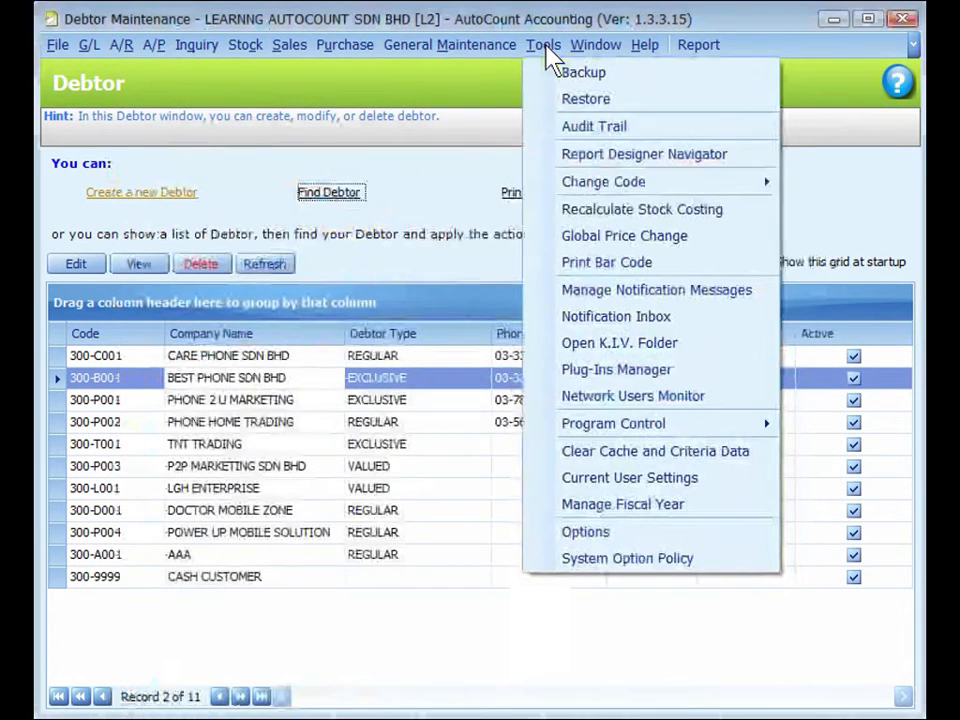
{"action": "left_click", "coordinate": [586, 536]}
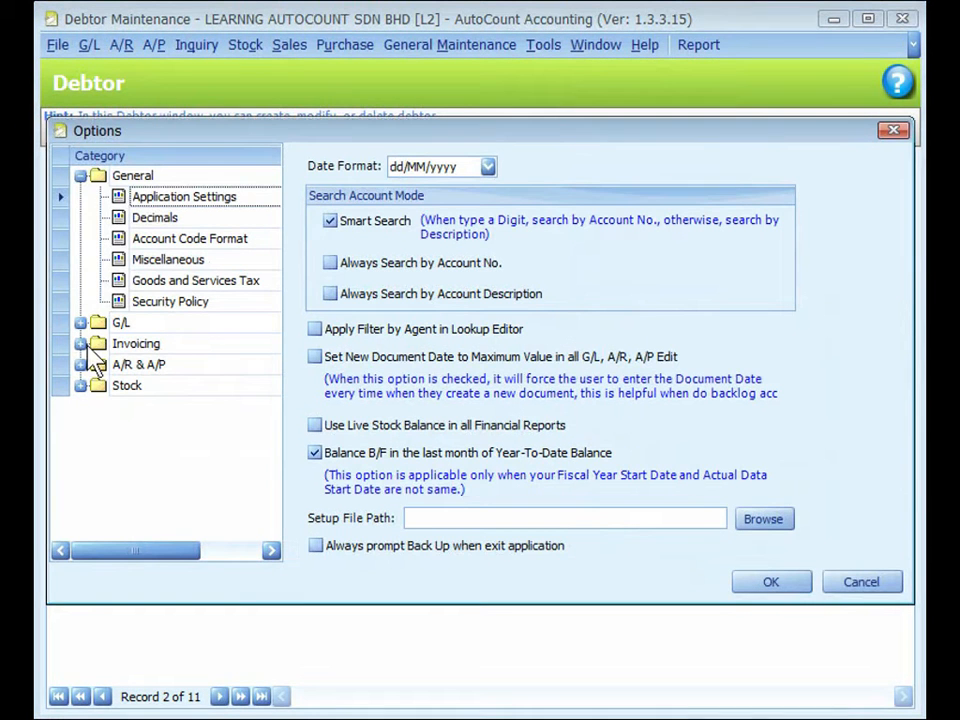
{"action": "left_click", "coordinate": [82, 344]}
{"action": "left_click", "coordinate": [175, 427]}
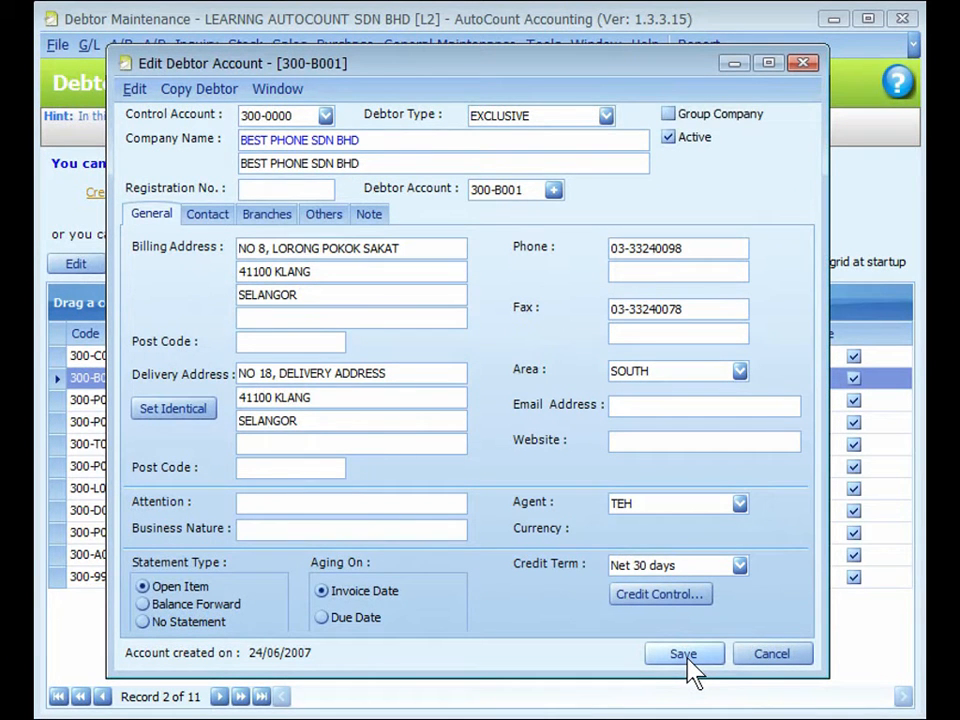
Save the BEST PHONE SDN BHD debtor account, and open a blank new debtor form from the debtor lookup of a new A/R invoice
{"action": "left_click", "coordinate": [684, 654]}
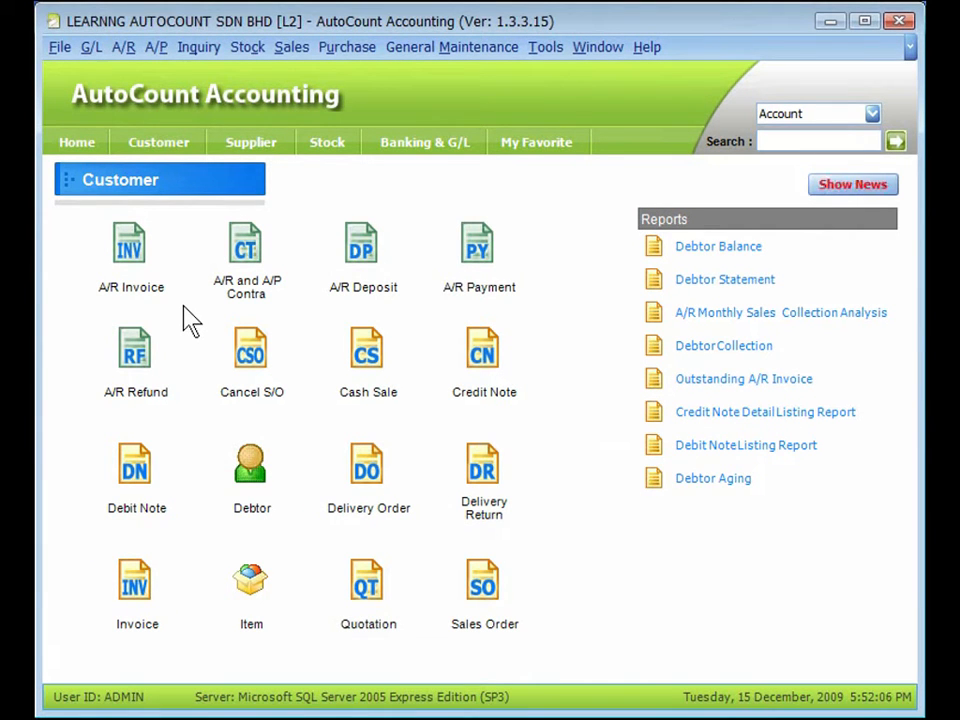
{"action": "left_click", "coordinate": [131, 248]}
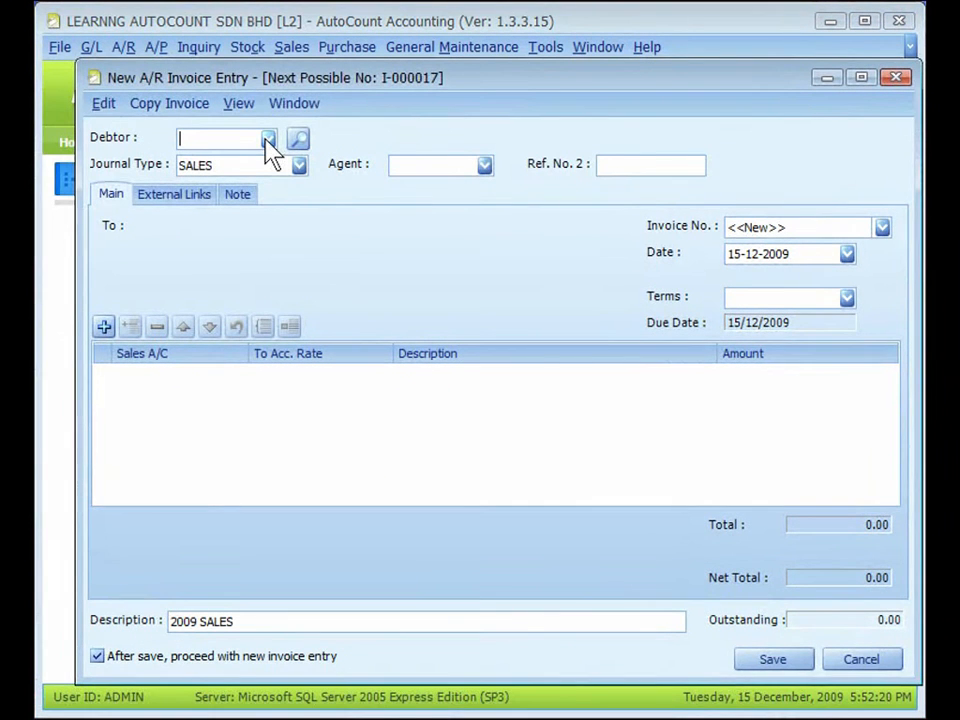
{"action": "left_click", "coordinate": [268, 140]}
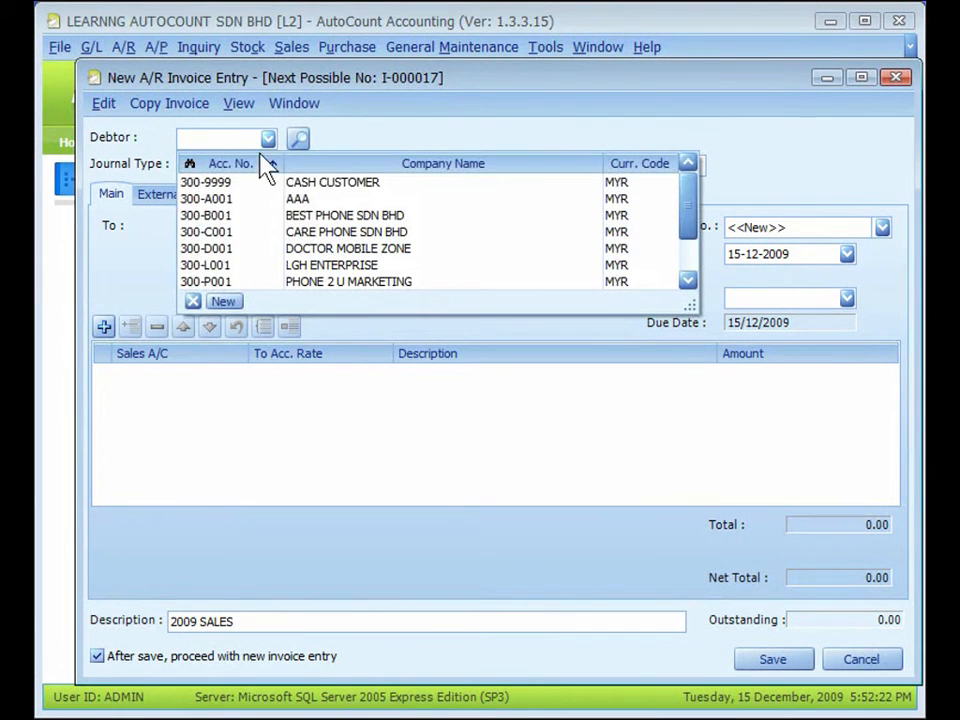
{"action": "left_click", "coordinate": [224, 302]}
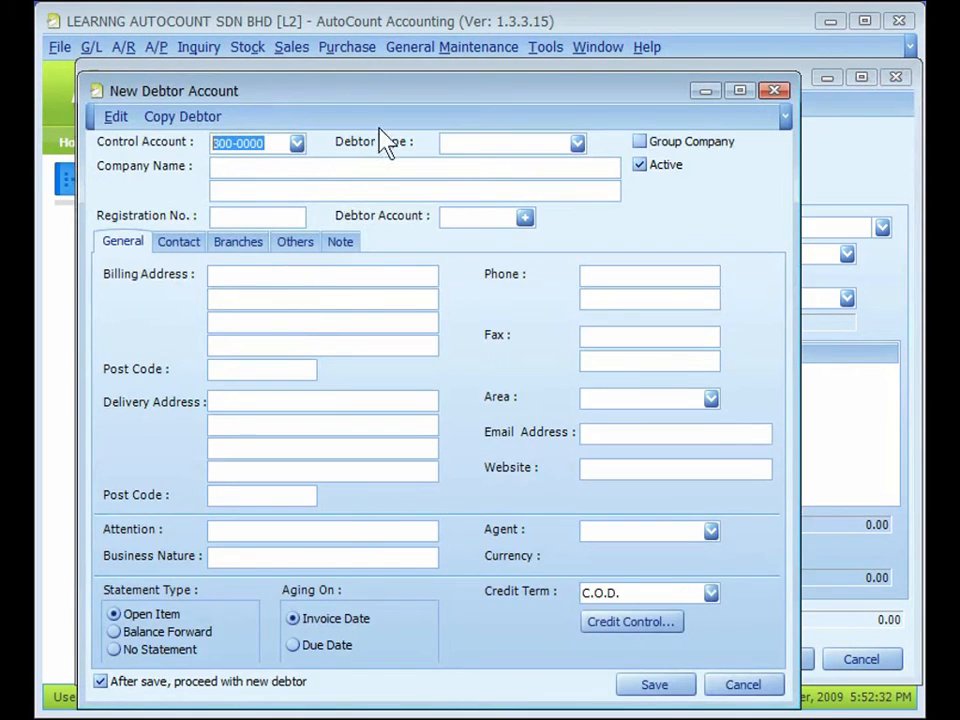
{"action": "left_click_drag", "start_coordinate": [368, 97], "coordinate": [407, 84]}
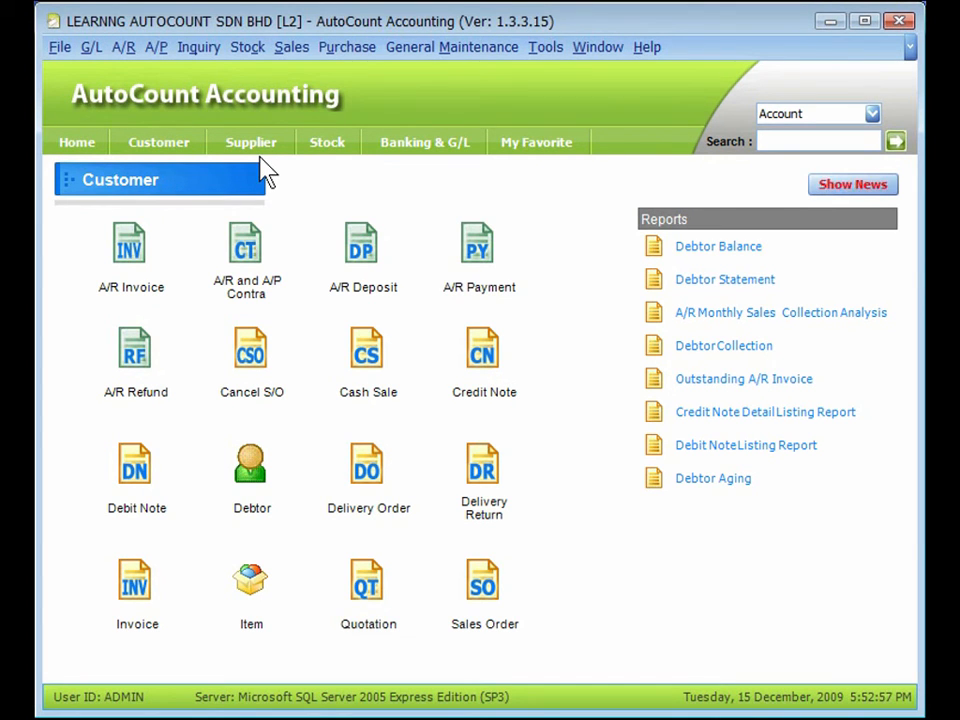
View the accounts payable functions, including Creditor Maintenance, and show the Supplier section of the home screen
{"action": "left_click", "coordinate": [160, 49]}
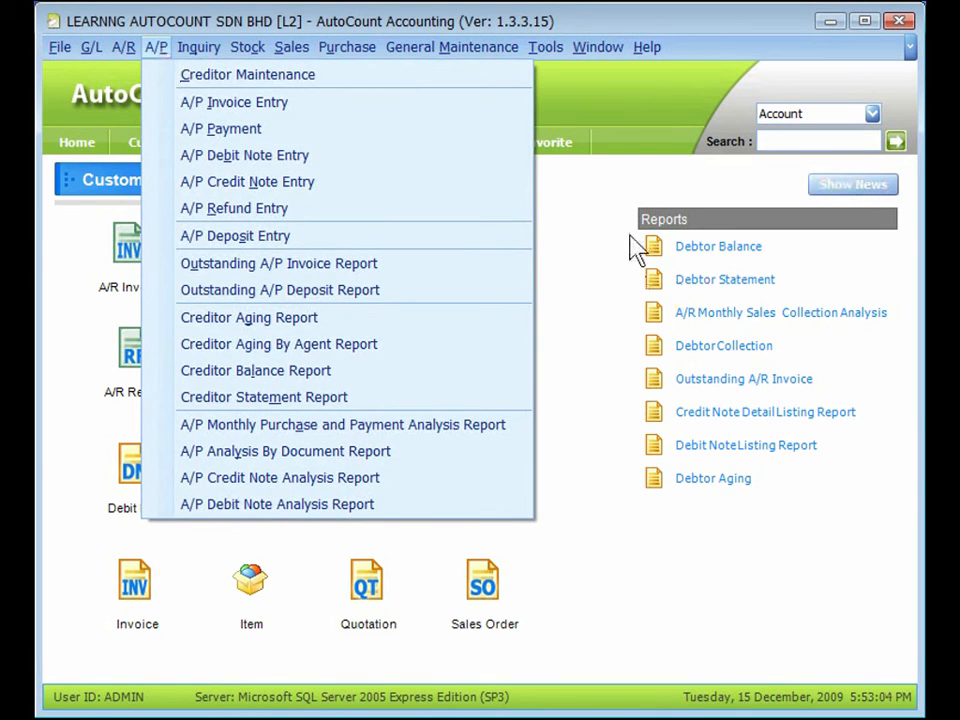
{"action": "left_click", "coordinate": [572, 188]}
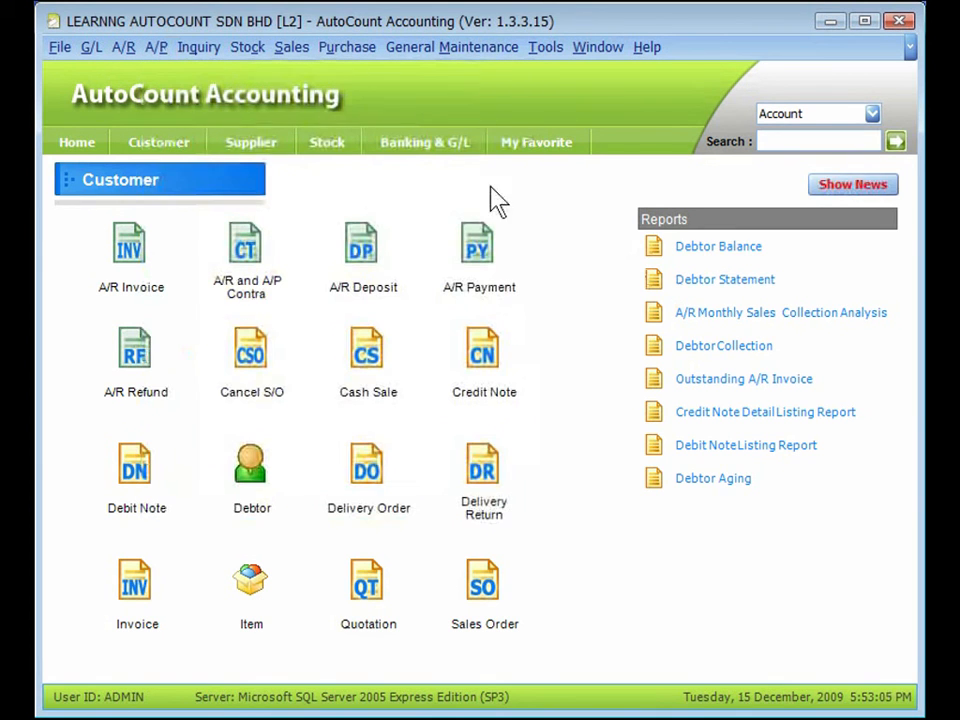
{"action": "left_click", "coordinate": [248, 148]}
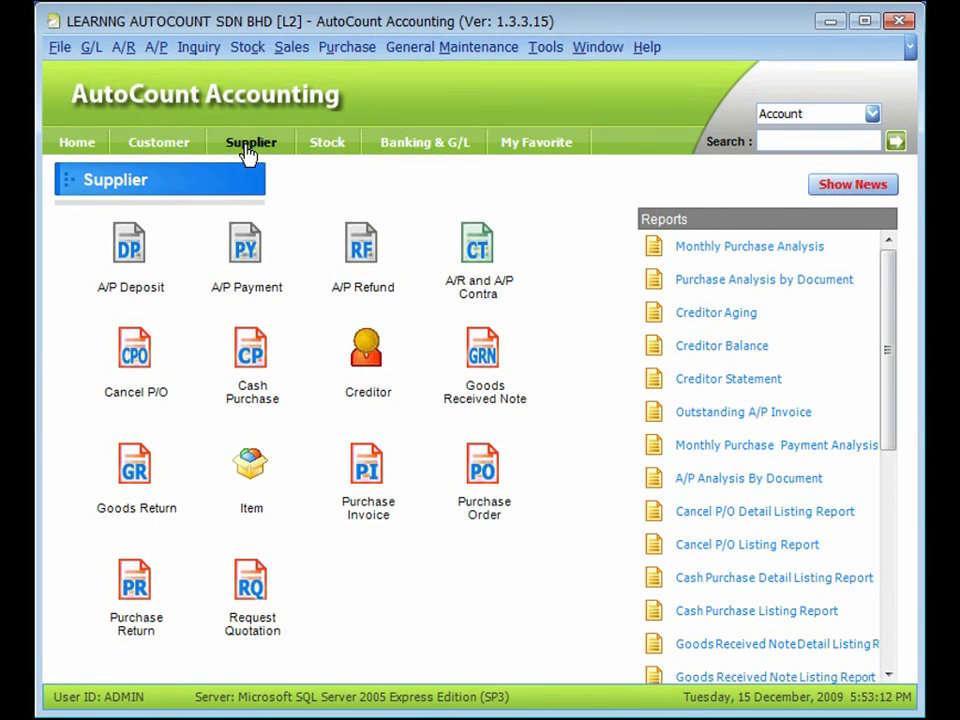